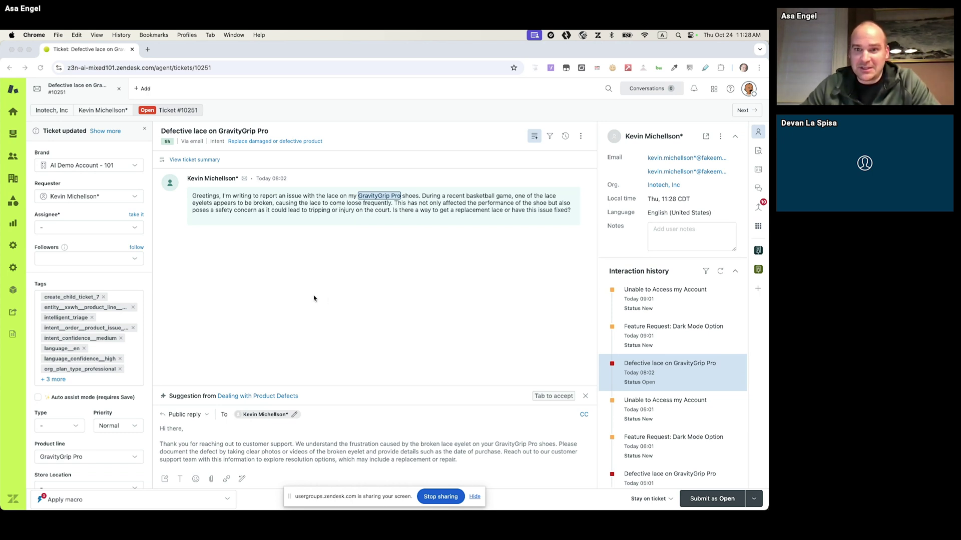
Browse recently viewed items in search, filtered to tickets, then close the results.
click(607, 91)
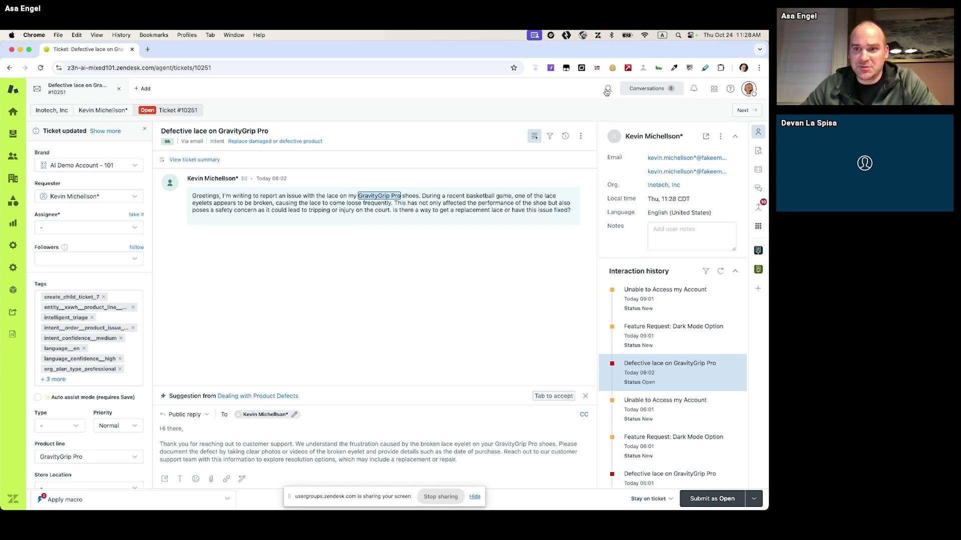
click(607, 92)
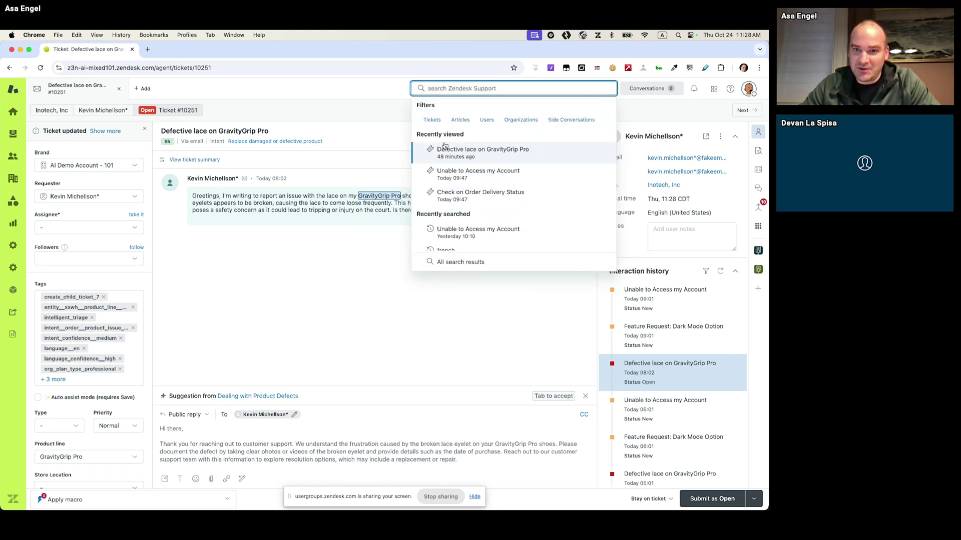
click(433, 121)
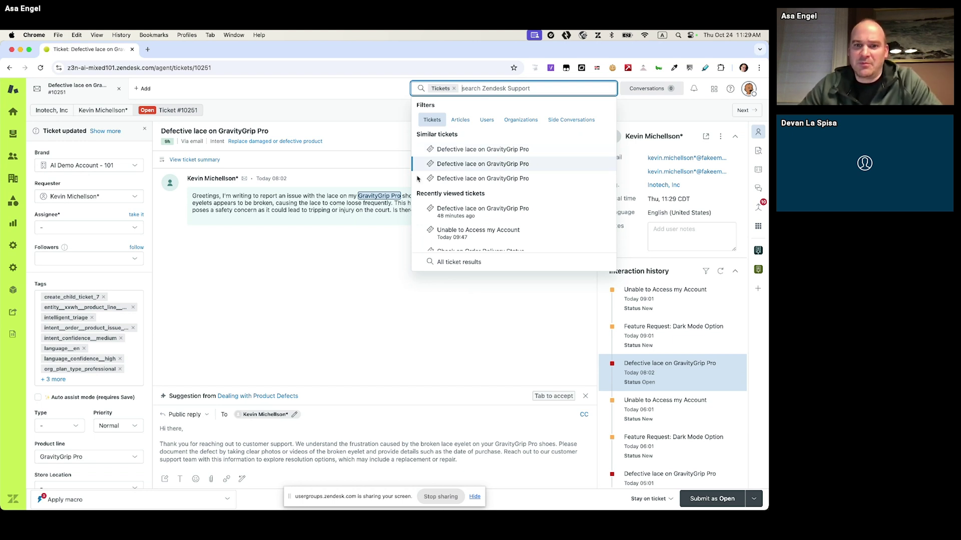
click(328, 246)
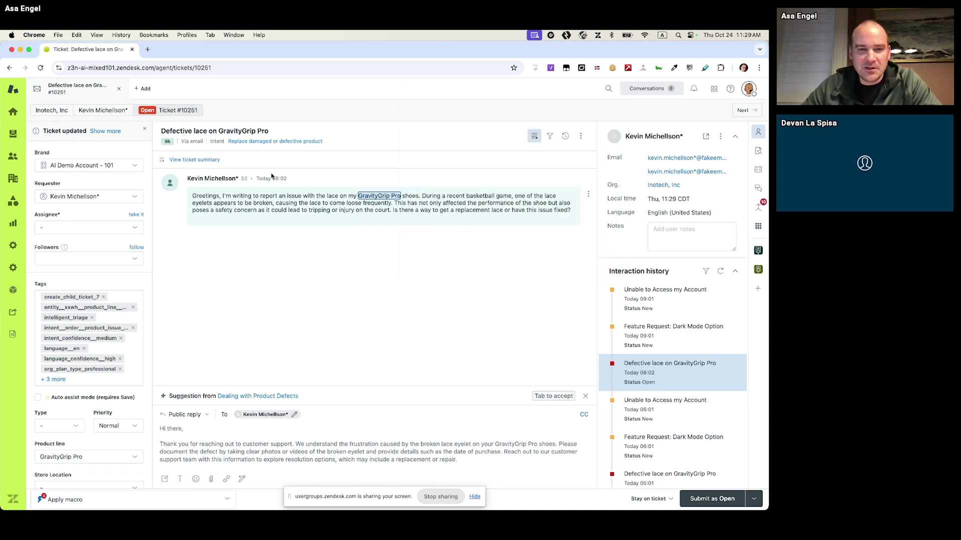
Check the ticket's intent list without changing it, then generate the AI ticket summary.
click(262, 142)
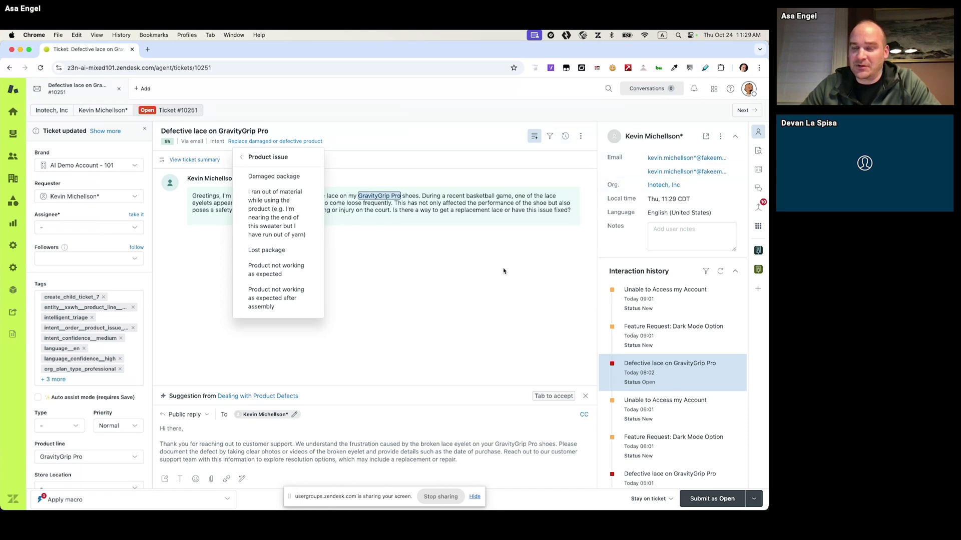
click(265, 143)
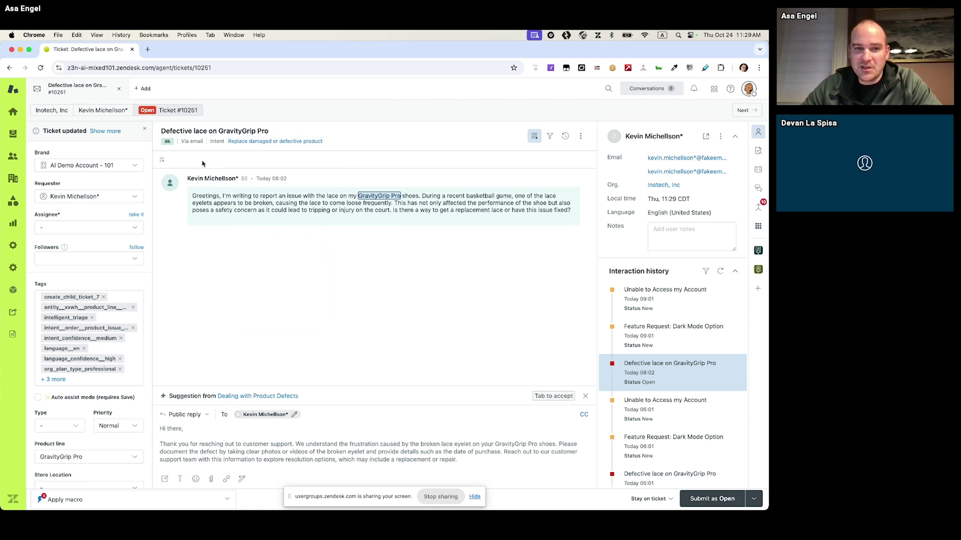
click(203, 161)
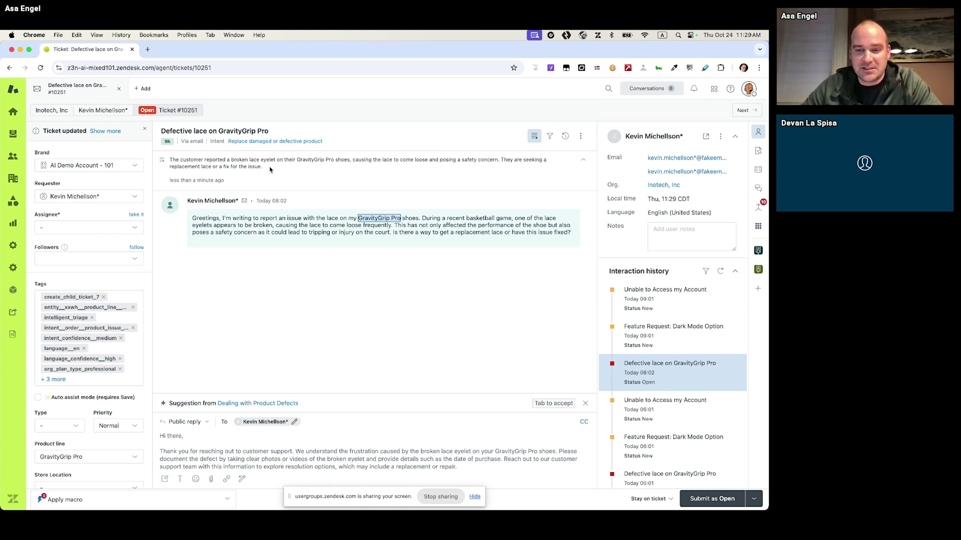
Show merge suggestions listing the requester's 10 recent unresolved tickets.
click(759, 210)
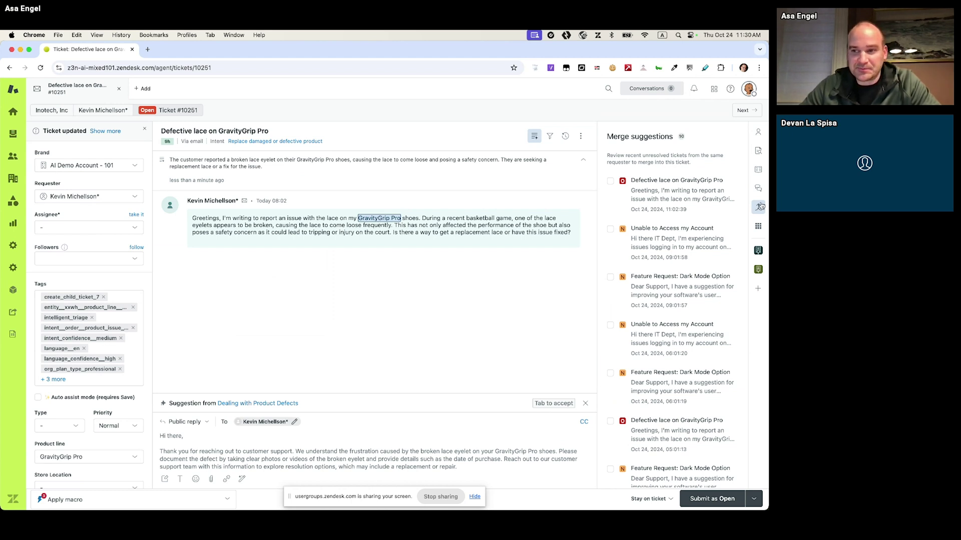
Search the Knowledge panel for 'what are our api rate limits'.
click(759, 151)
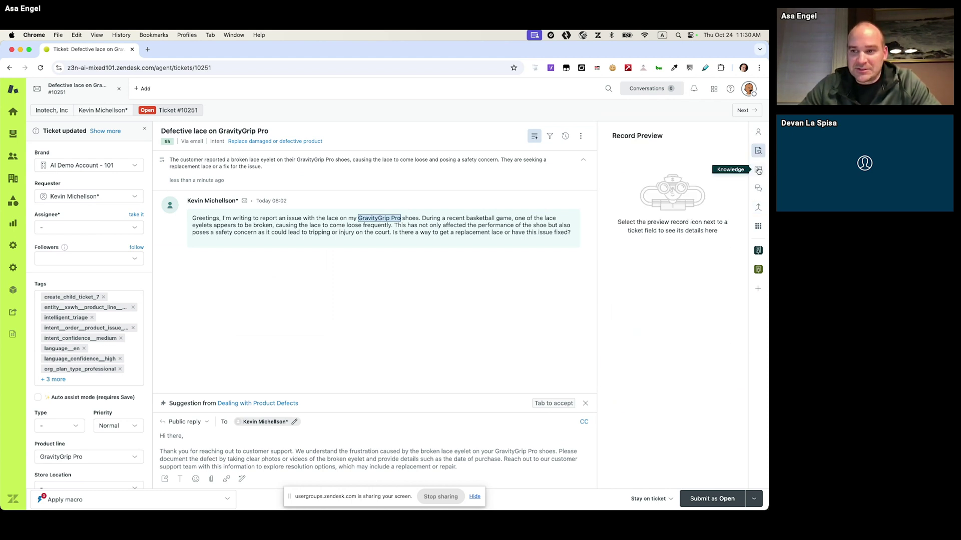
click(758, 170)
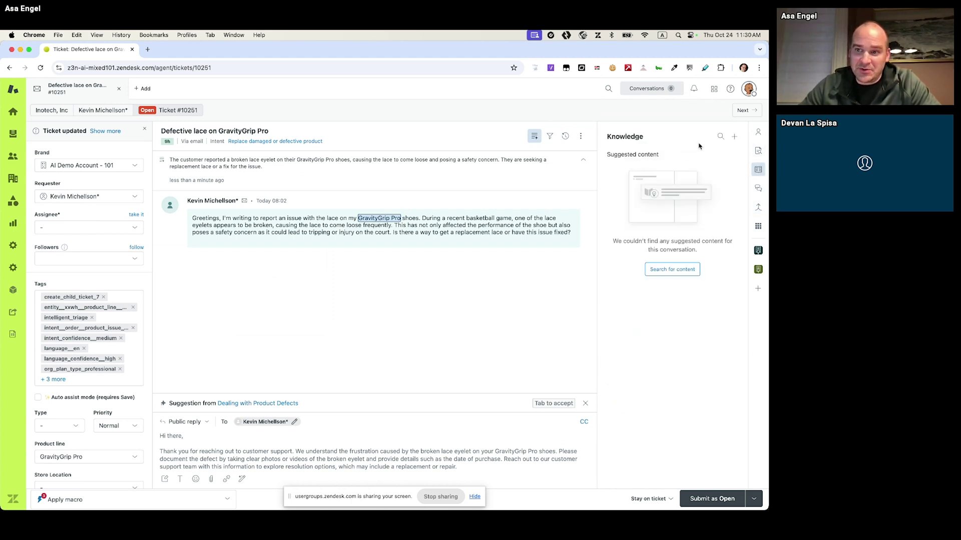
click(721, 137)
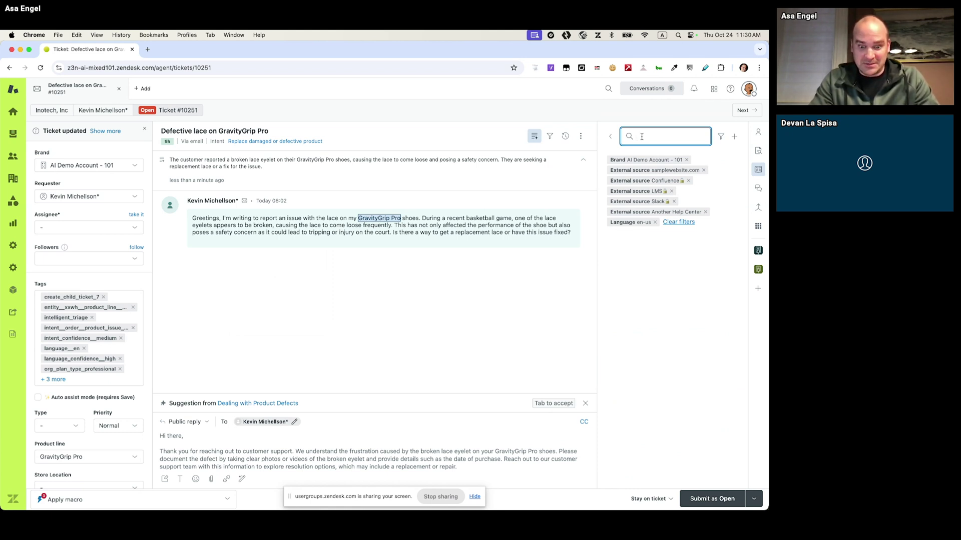
text(waht are our api rate )
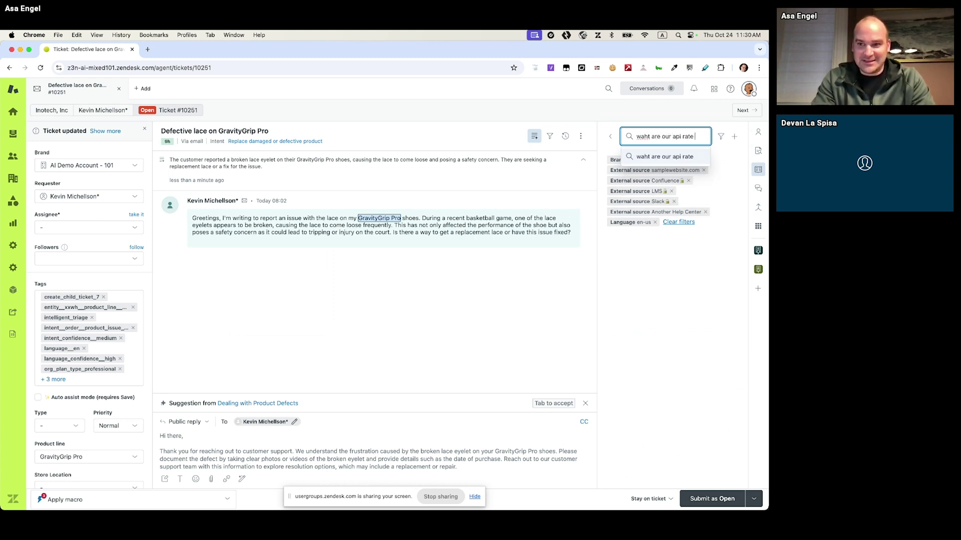
text(lime)
key(BackSpace)
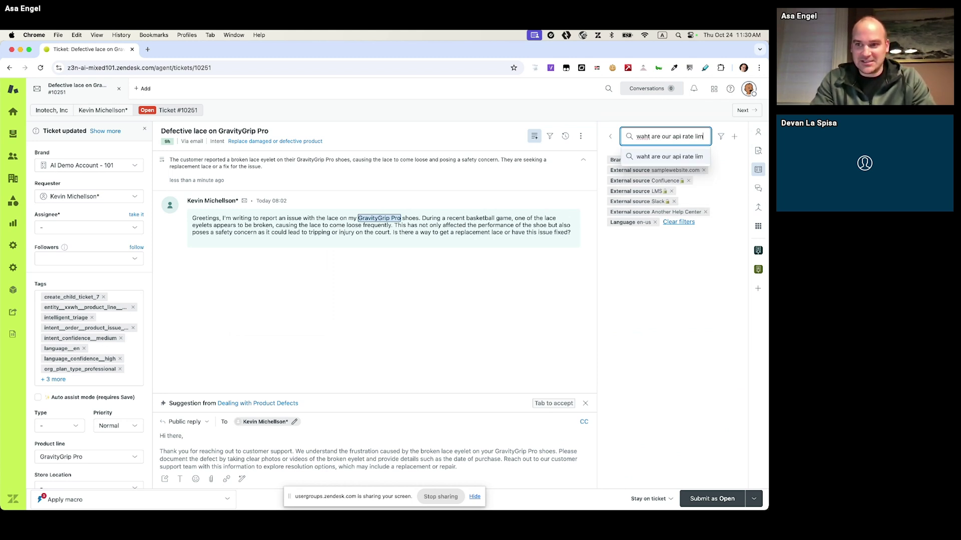
text(is)
text(ts)
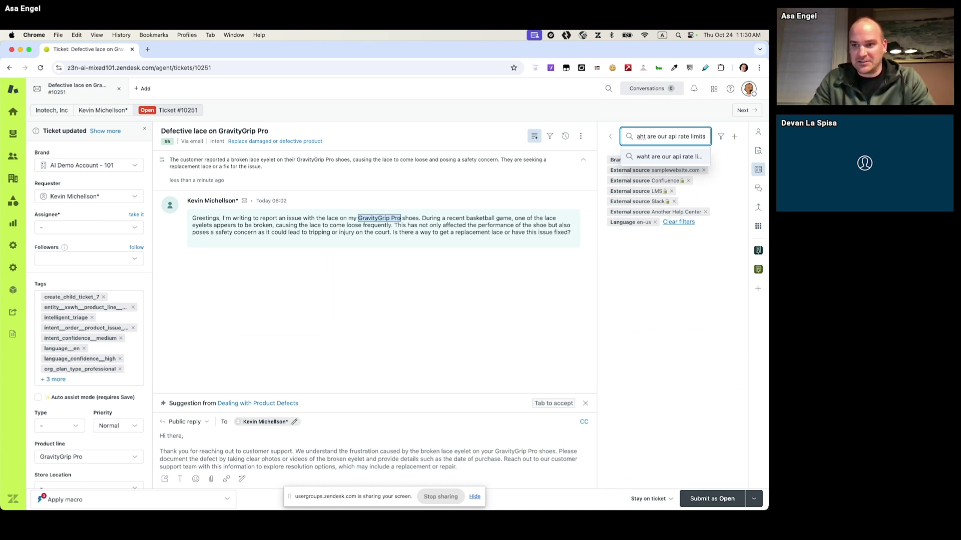
key(Return)
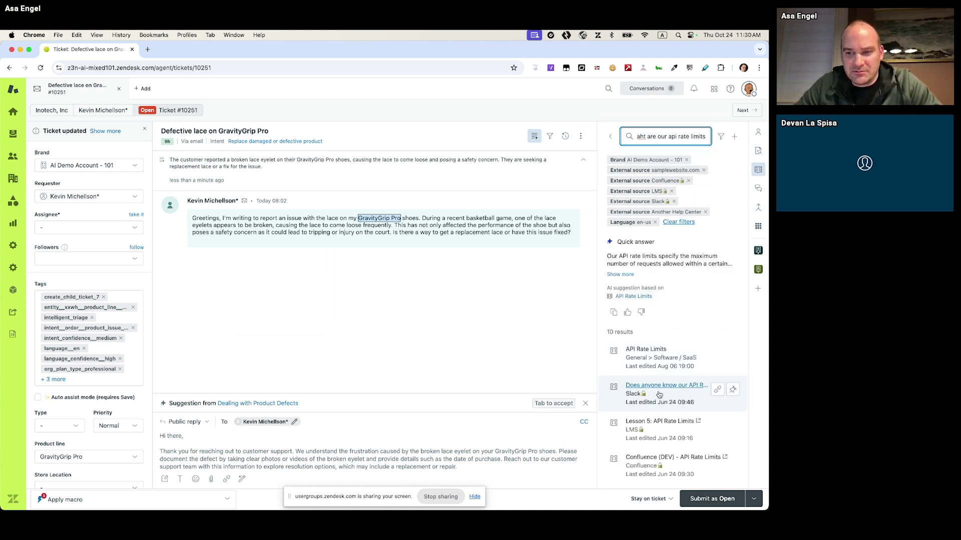
Review the 10 results and expand the full AI quick answer.
scroll(658, 395, down, 1)
scroll(658, 396, down, 1)
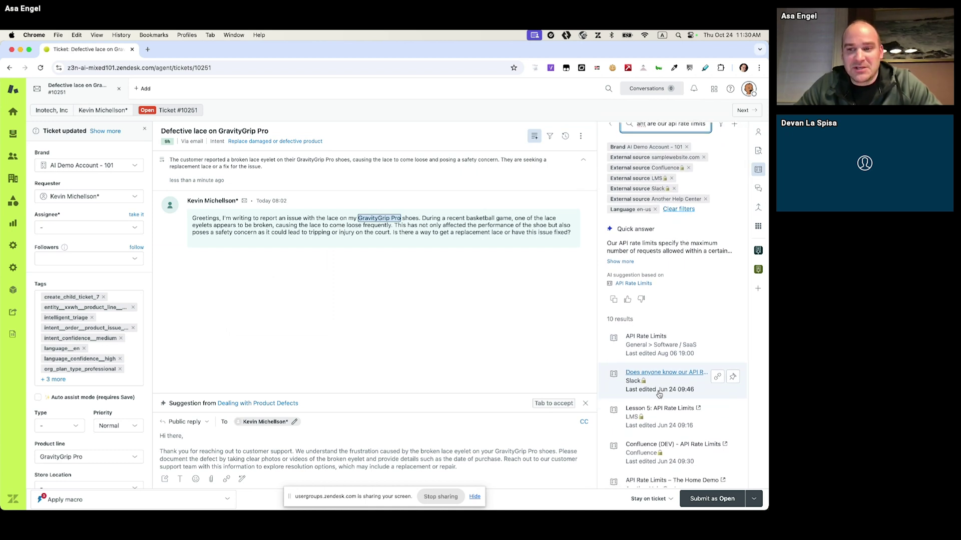
scroll(660, 346, up, 1)
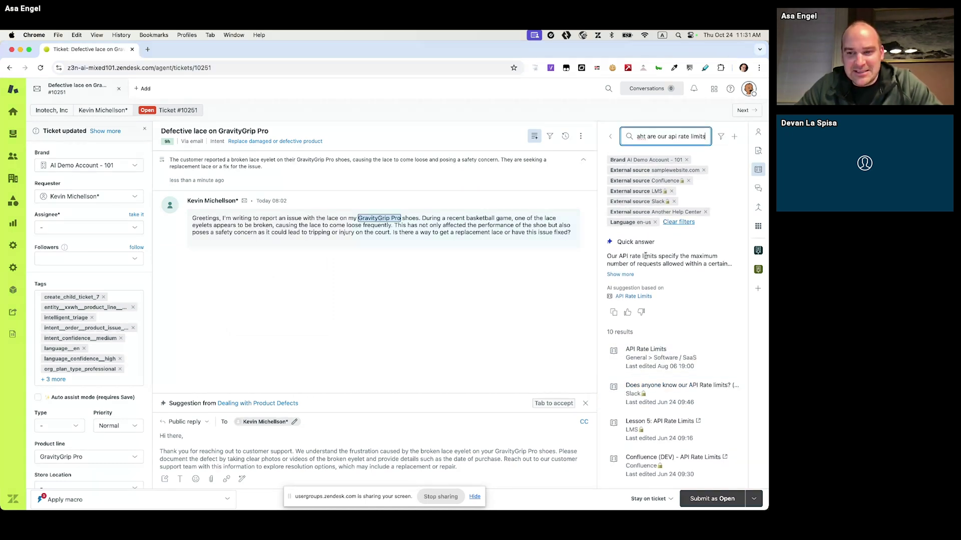
drag(656, 243, 617, 244)
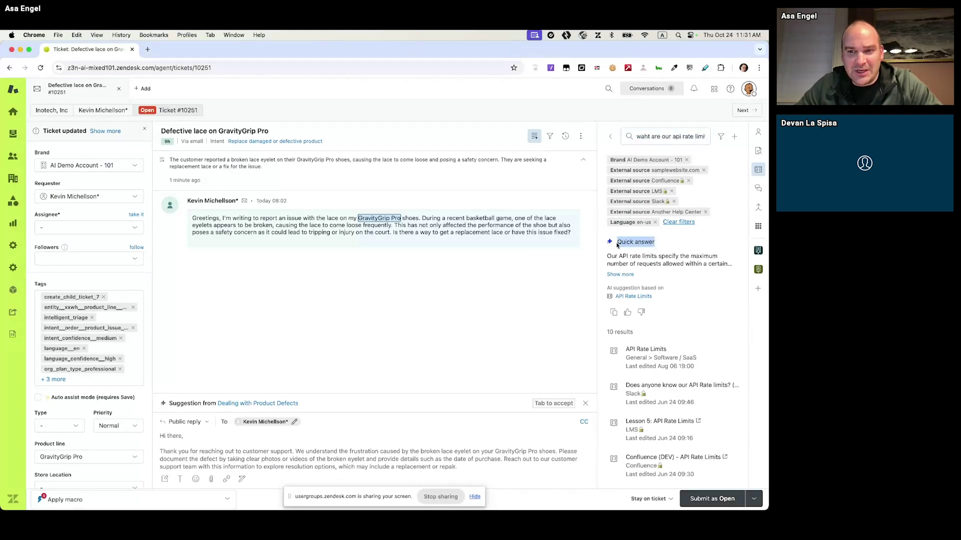
click(619, 275)
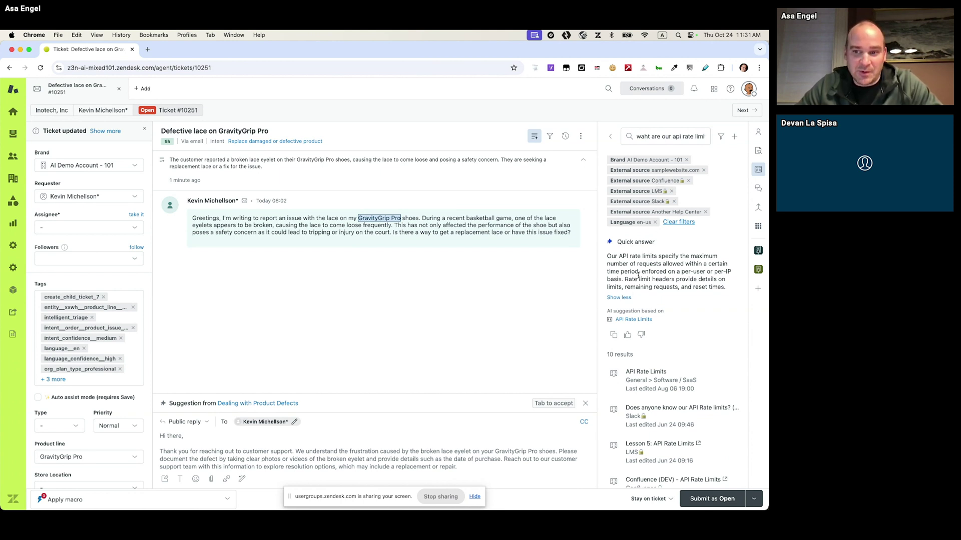
Insert the quick answer into the reply, expand it with AI, then delete it all.
click(614, 335)
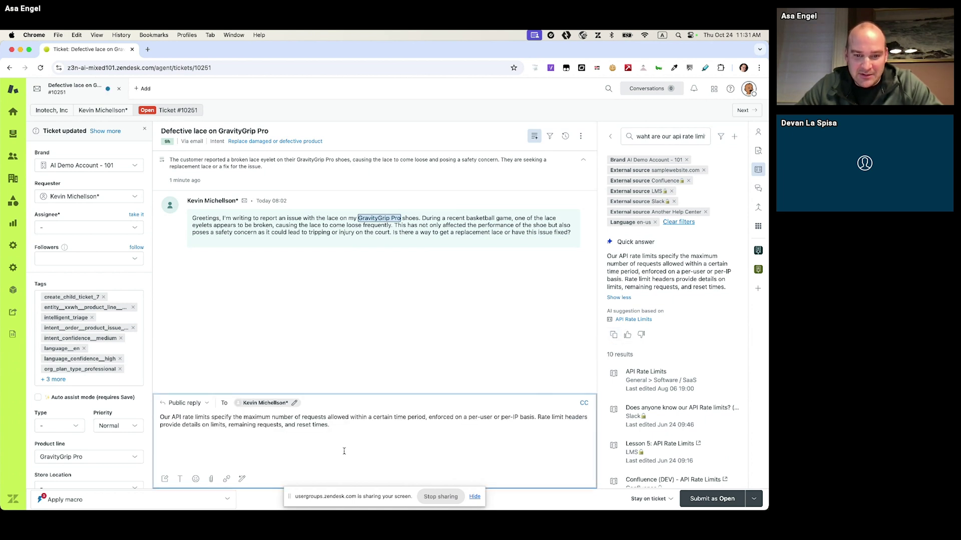
drag(330, 425, 160, 418)
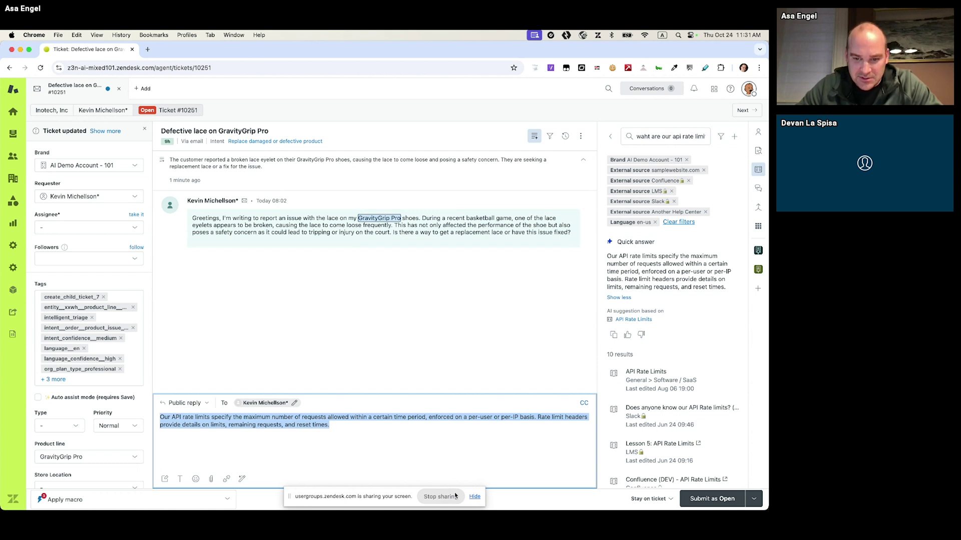
click(475, 497)
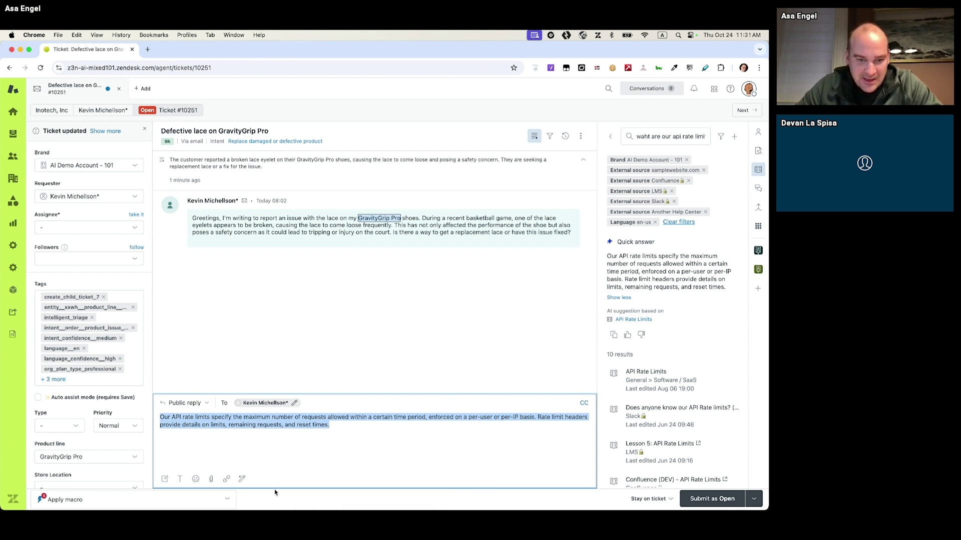
click(243, 480)
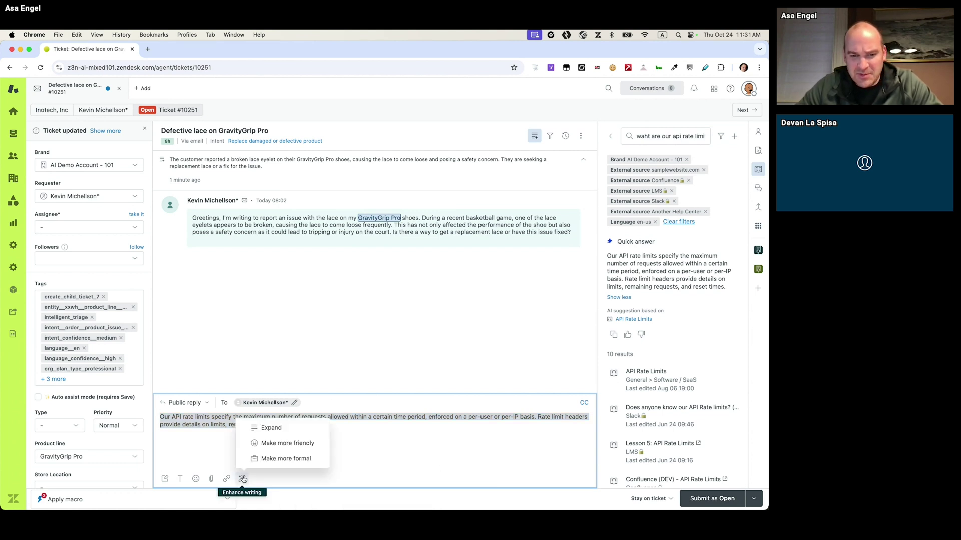
click(273, 429)
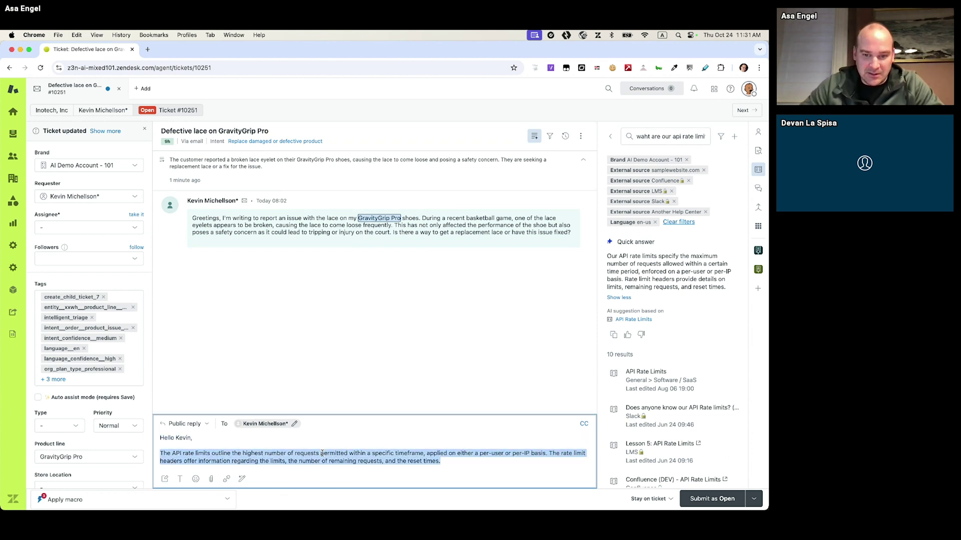
key(BackSpace)
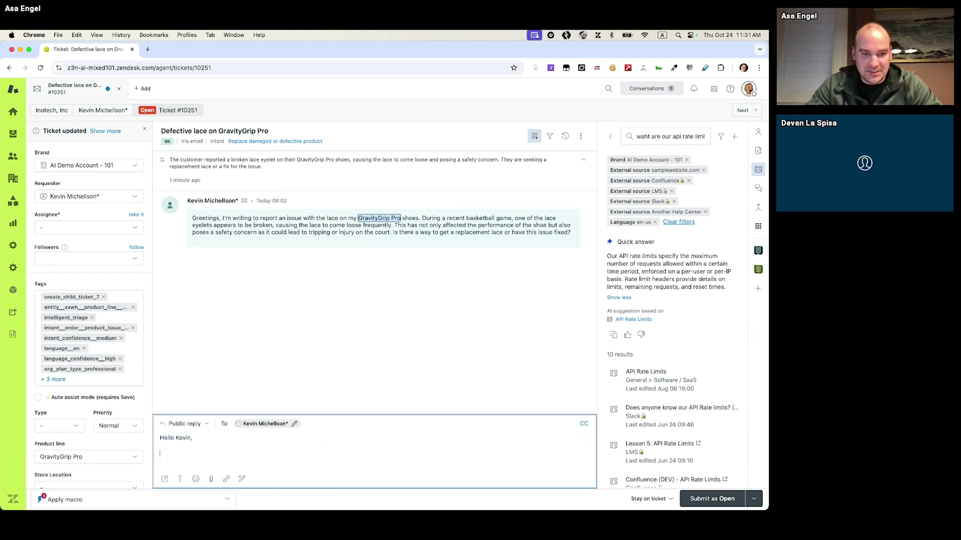
key(BackSpace)
key(BackSpace)
key(BackSpace)
key(BackSpace)
key(BackSpace)
key(BackSpace)
key(BackSpace)
key(BackSpace)
key(BackSpace)
key(BackSpace)
key(BackSpace)
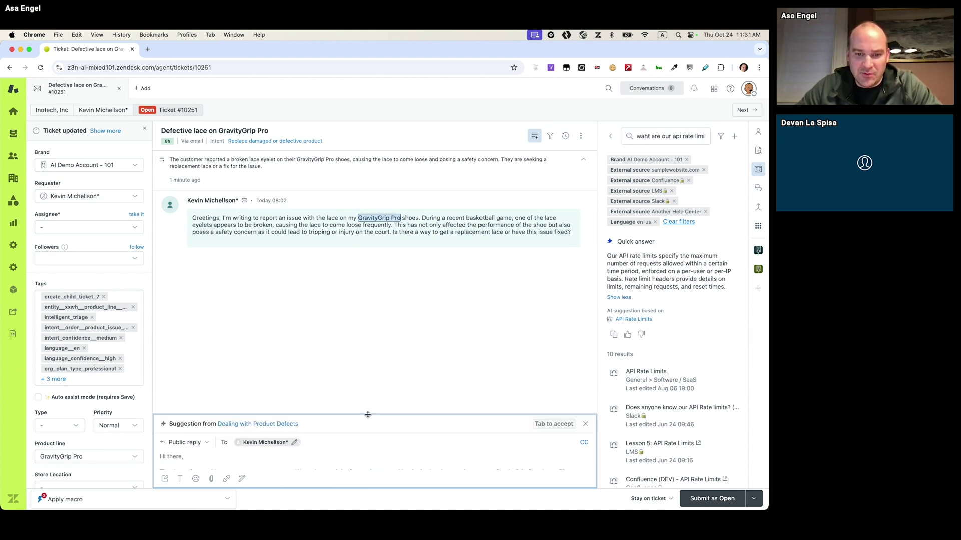
drag(369, 413, 363, 315)
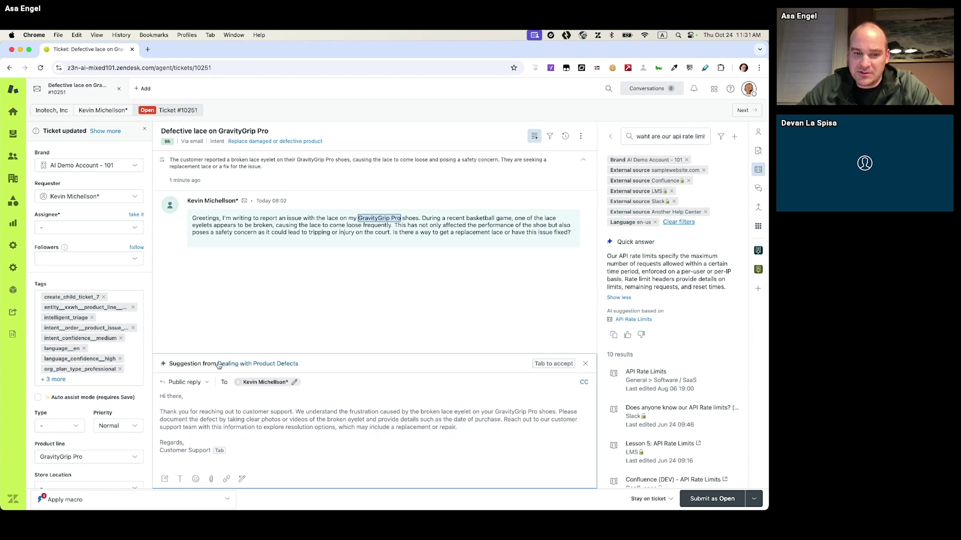
click(248, 368)
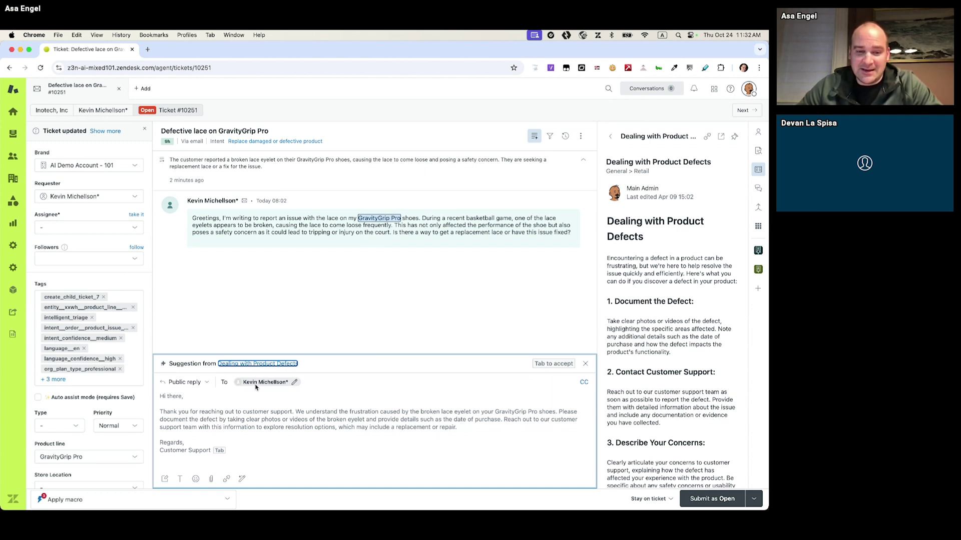
click(152, 499)
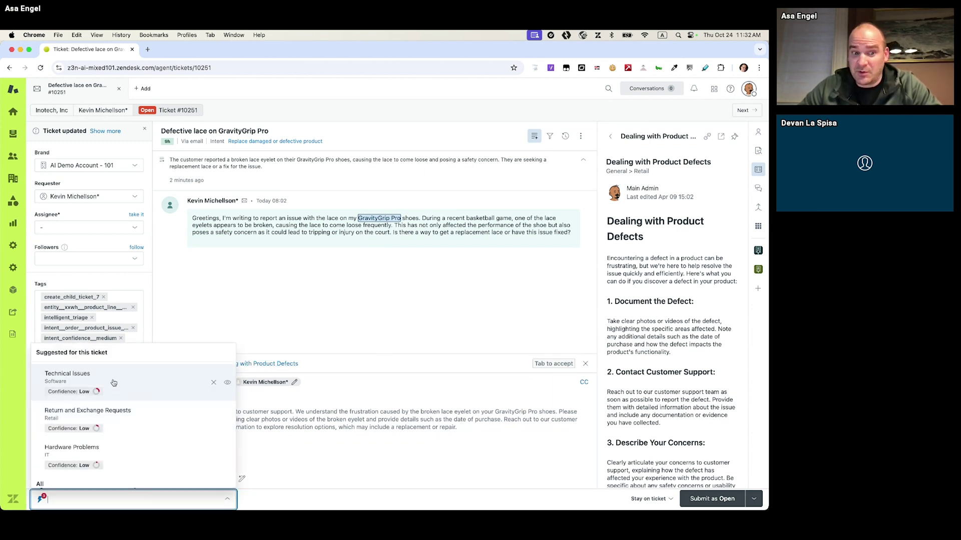
mouse_move(113, 383)
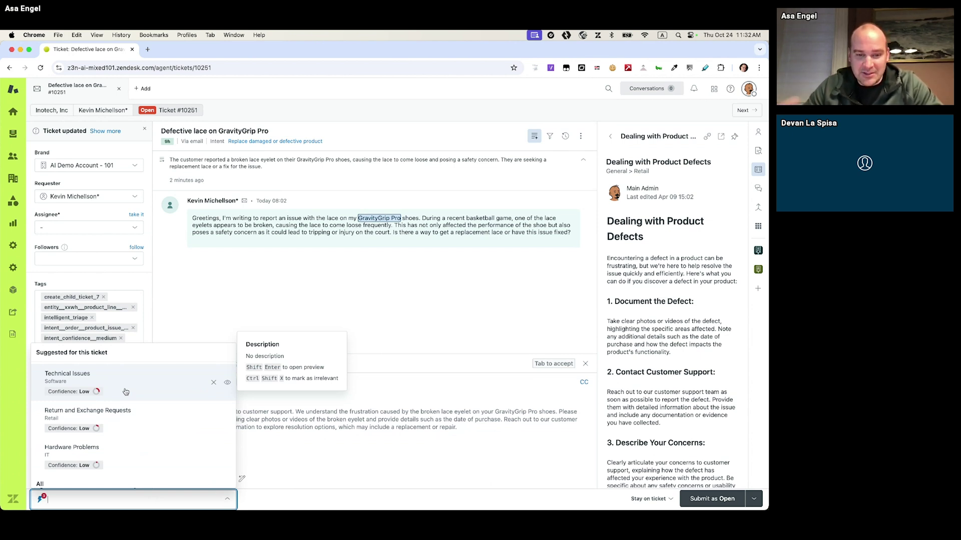
click(319, 421)
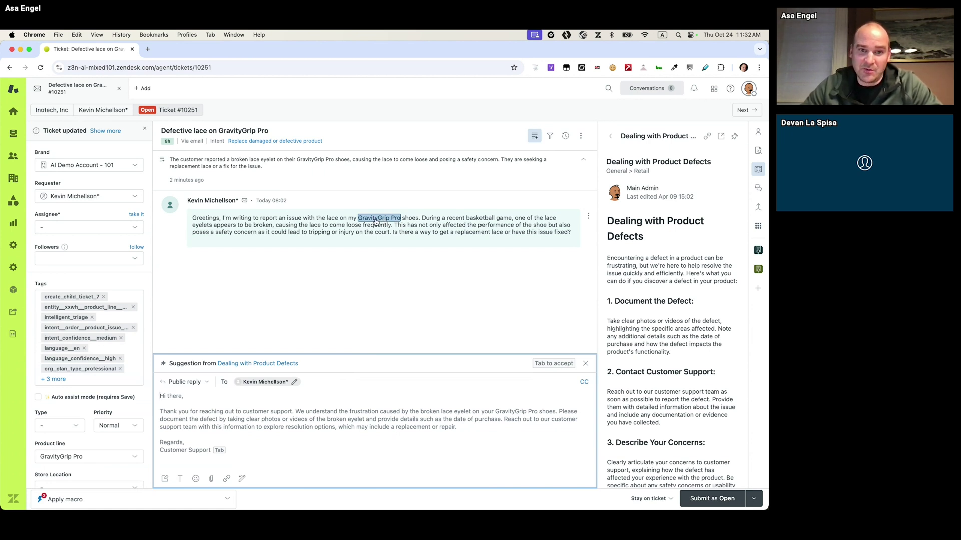
Keep GravityGrip Pro as the product line, then move to the views list and Help Center desktop.
scroll(111, 381, down, 5)
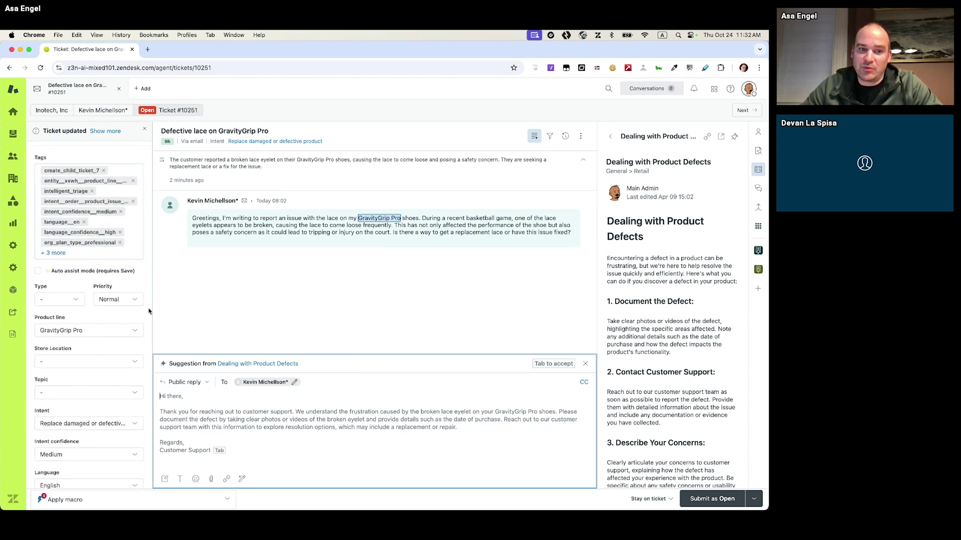
scroll(149, 313, down, 2)
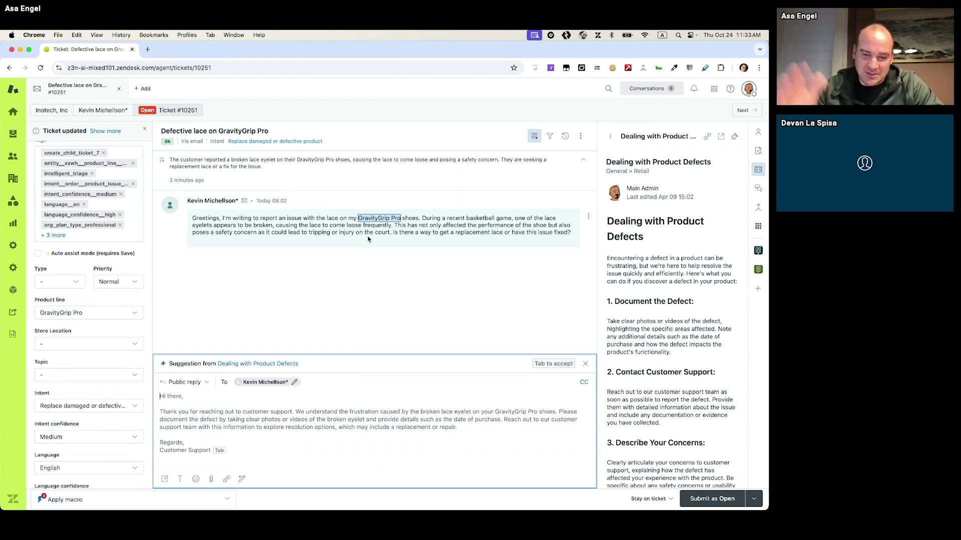
click(81, 317)
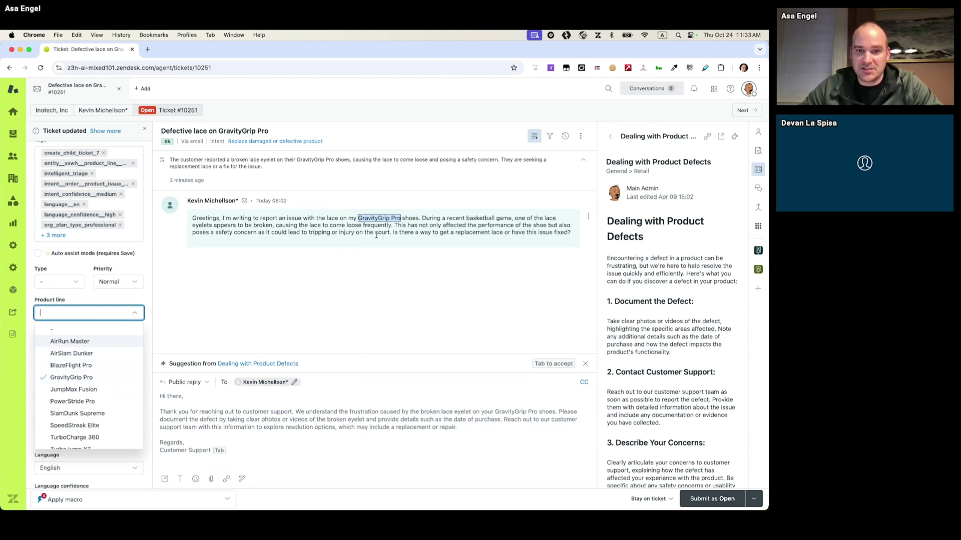
click(395, 225)
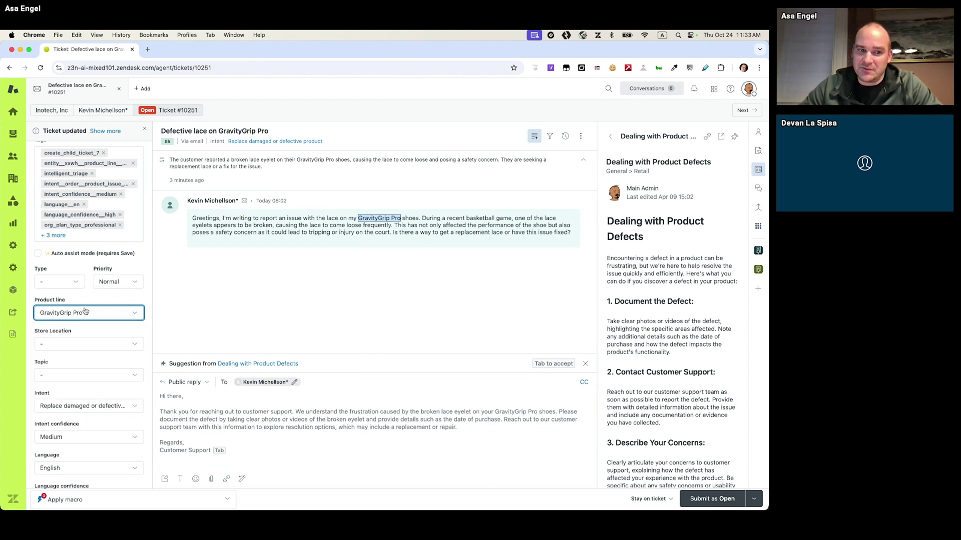
click(282, 307)
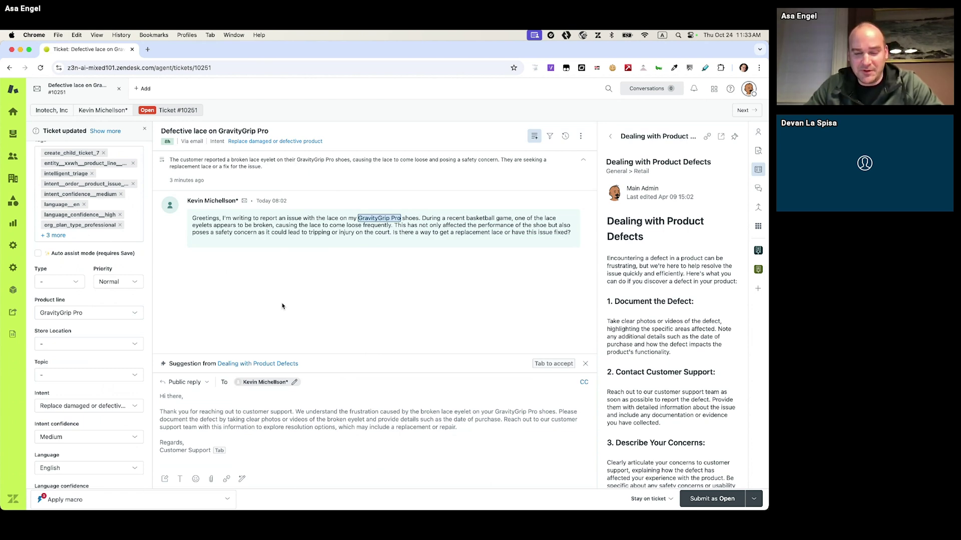
key(ctrl+Right)
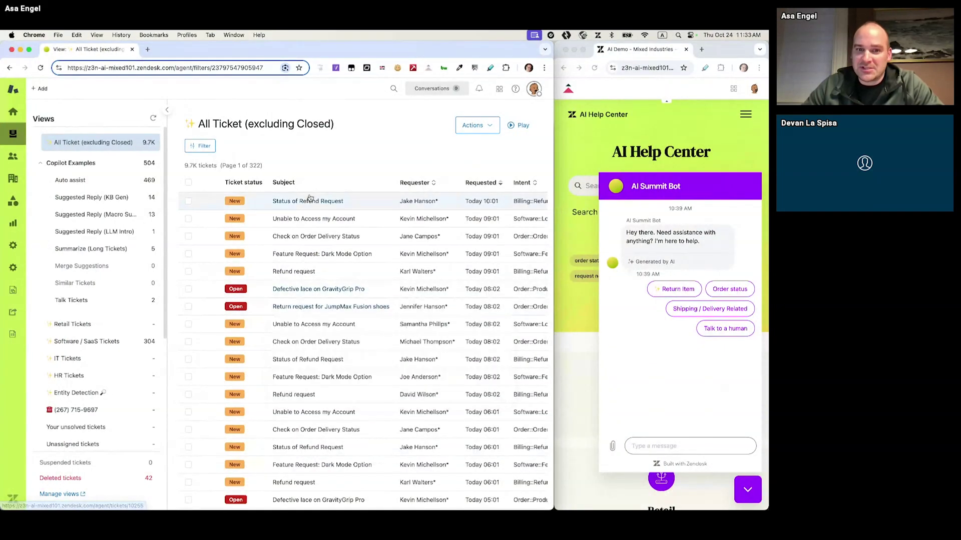
In the widget, choose Shipping / Delivery Related, decline the articles, and submit the customer's name and e-mail.
mouse_move(306, 201)
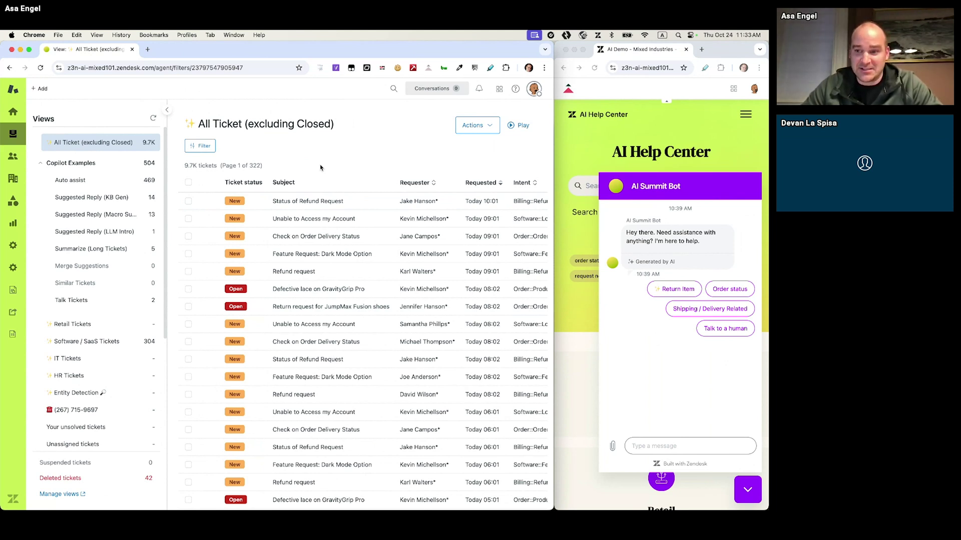
click(717, 310)
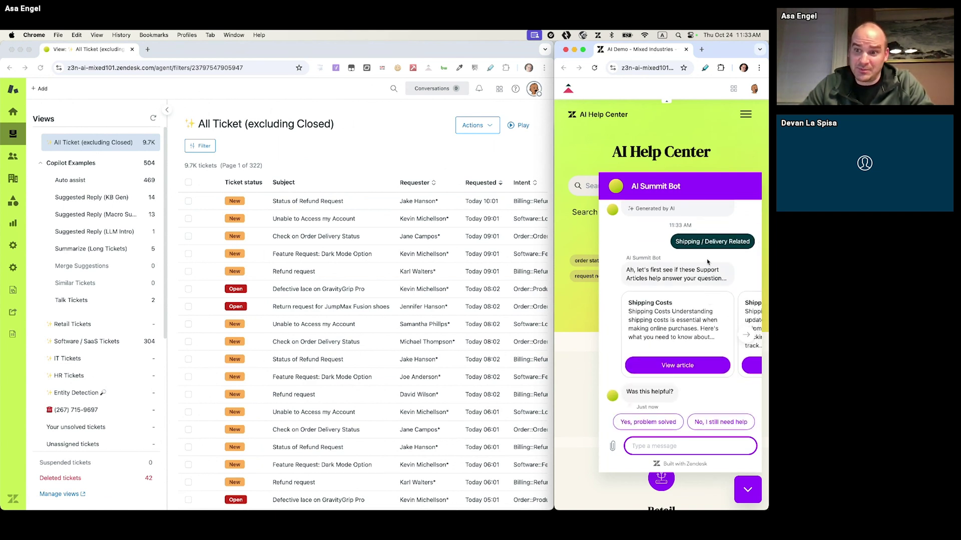
click(721, 421)
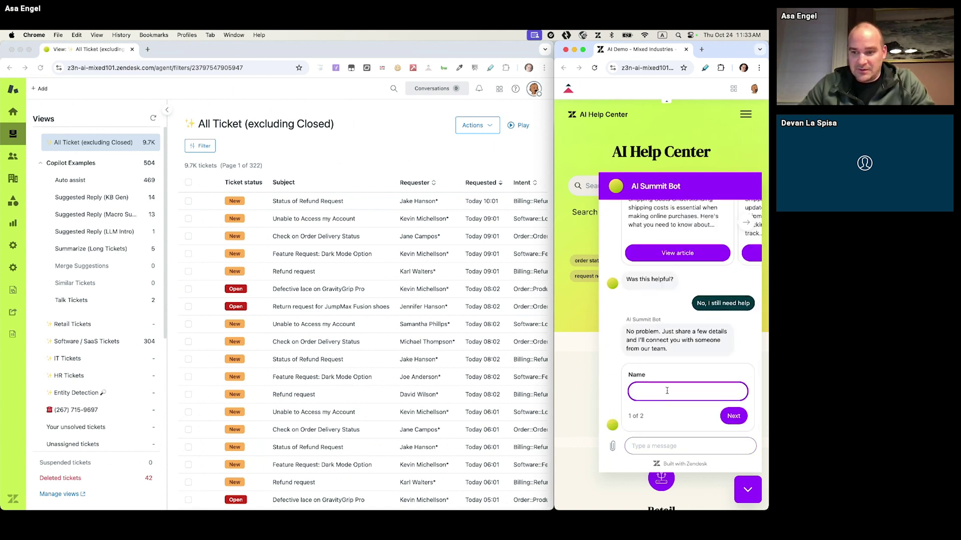
click(681, 393)
click(741, 419)
click(742, 419)
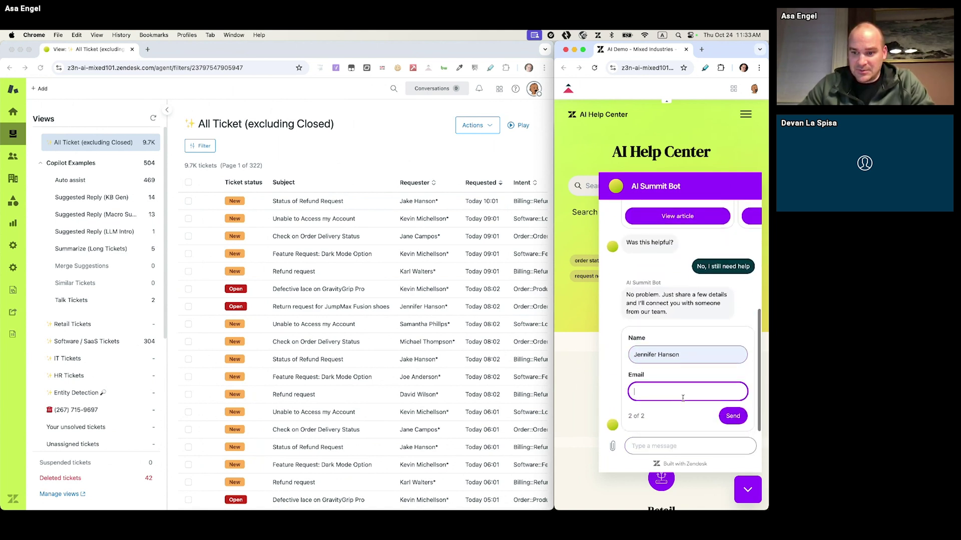
click(732, 418)
click(733, 416)
click(385, 143)
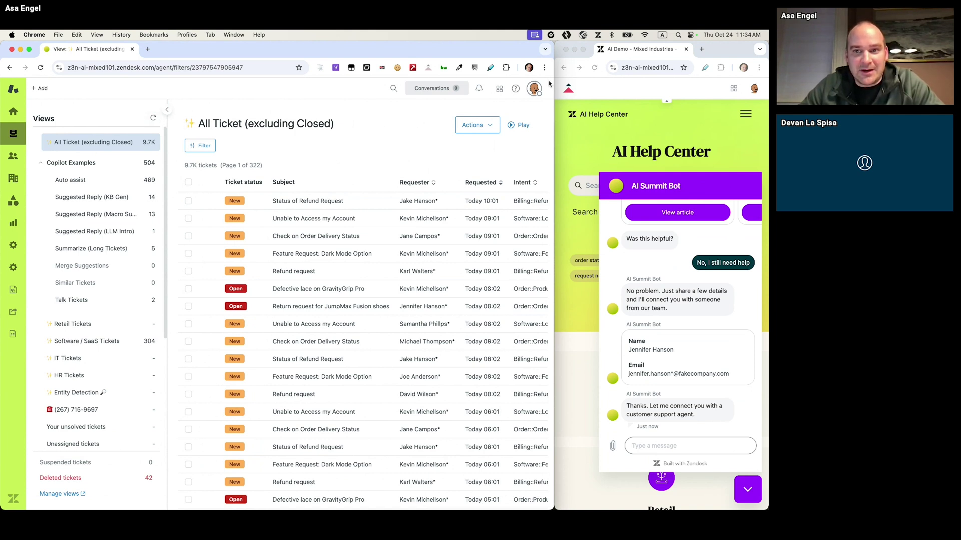
Set the agent's availability, close the customer details panel, and approve the shipping greeting.
click(534, 89)
click(443, 139)
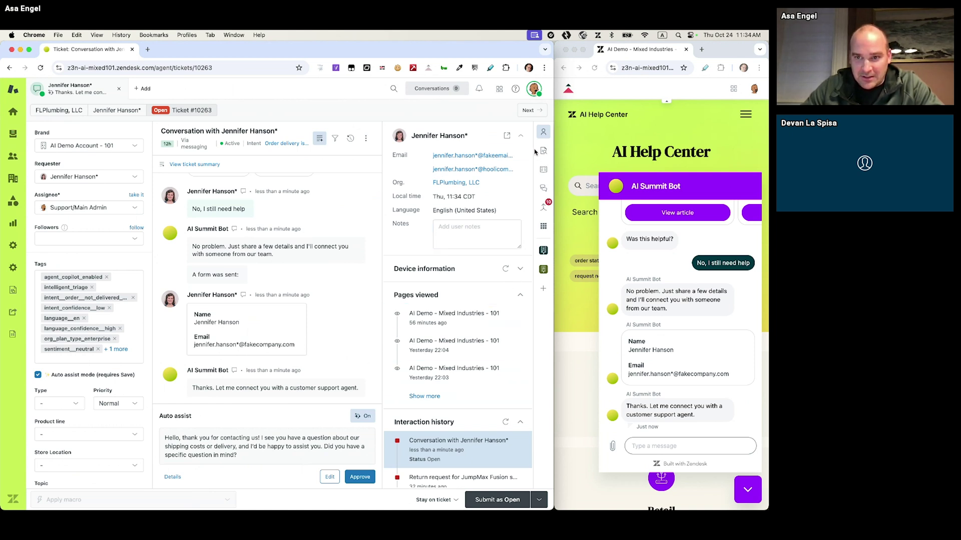
click(542, 132)
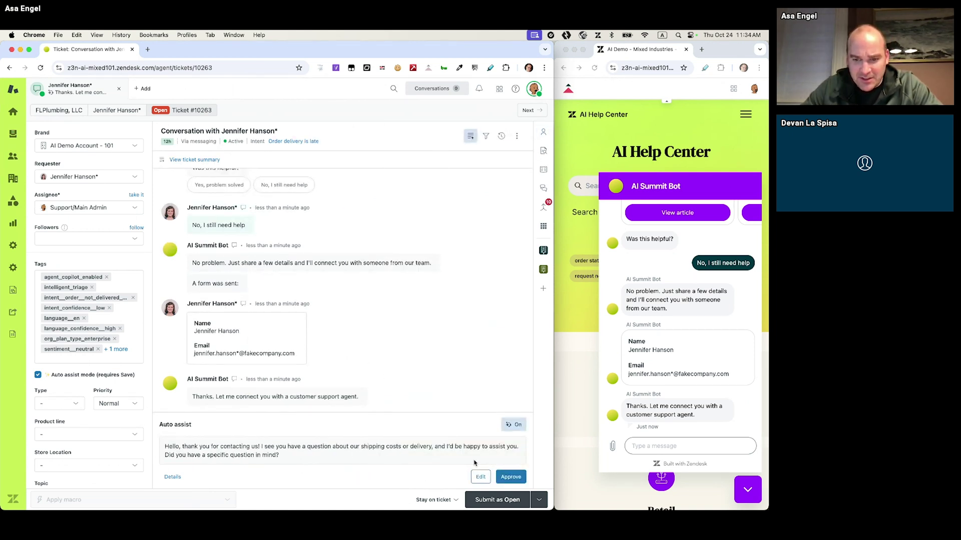
click(511, 477)
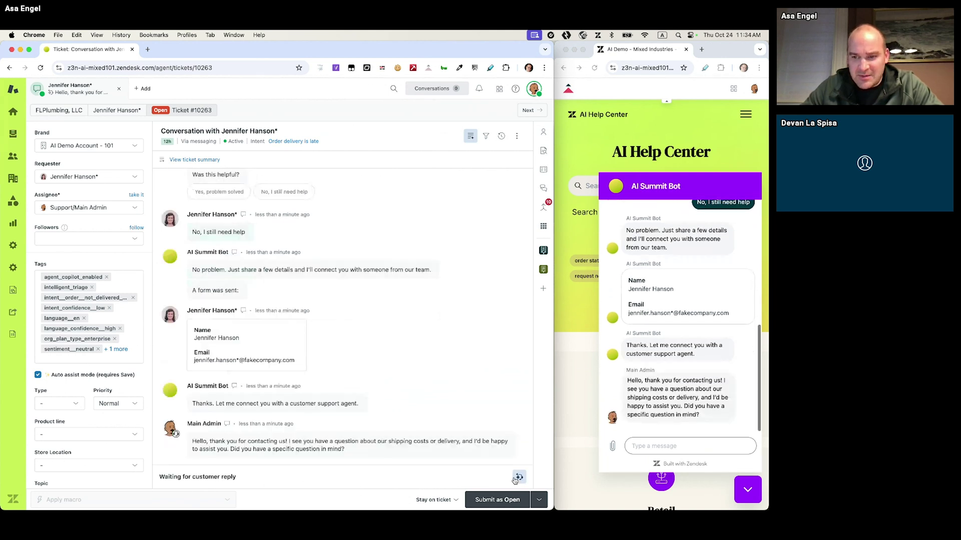
As the customer, send a new-customer question about first-order discounts.
click(669, 447)
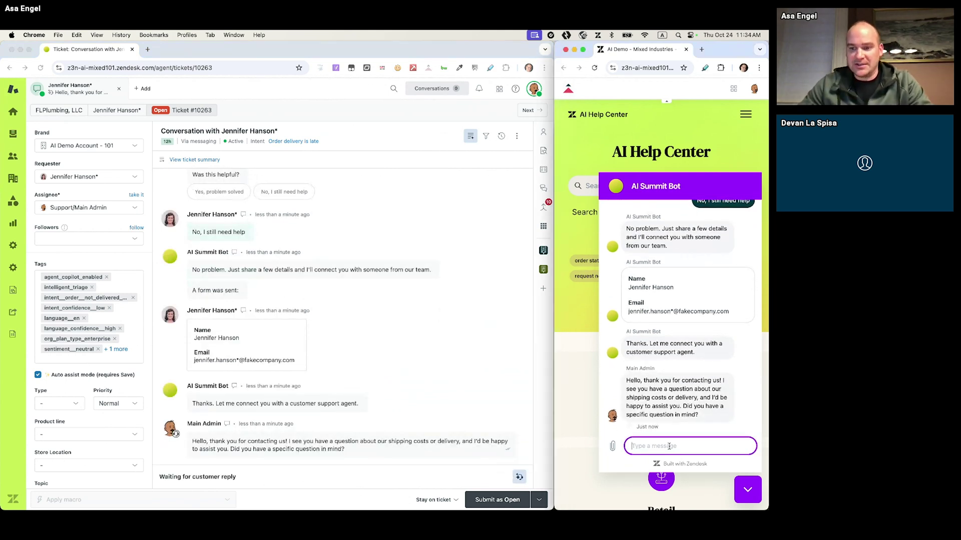
key(shift+Return)
key(shift+Return)
key(shift+Return)
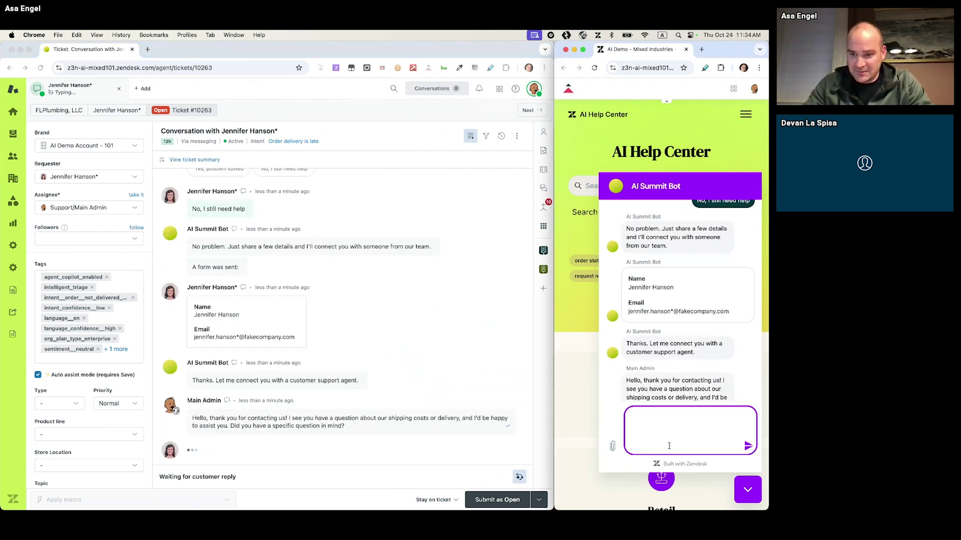
text(Hey thanks! I'm a new customer and I'm about to place my first online order. I think I saw somewhere that you might have some discounts for new customers. Is that true?)
key(Return)
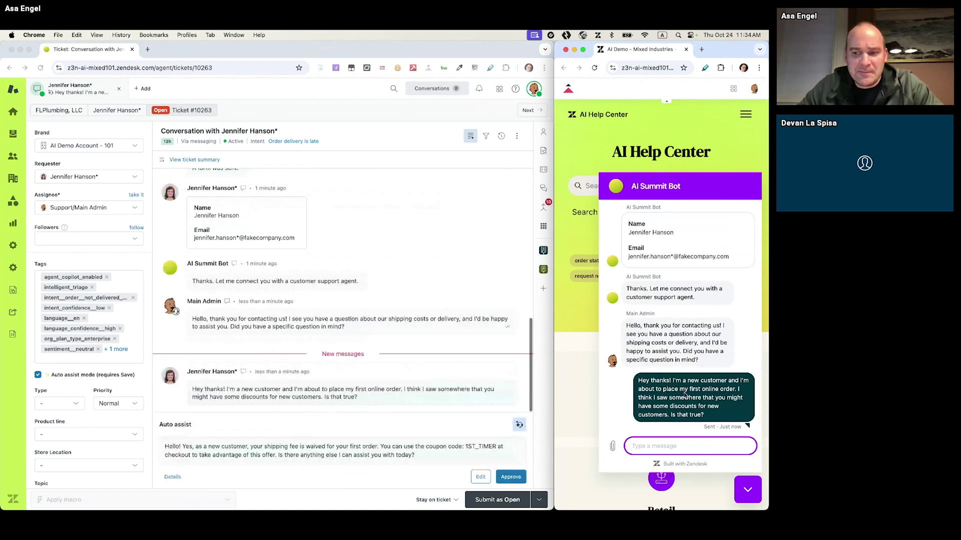
drag(707, 415, 638, 402)
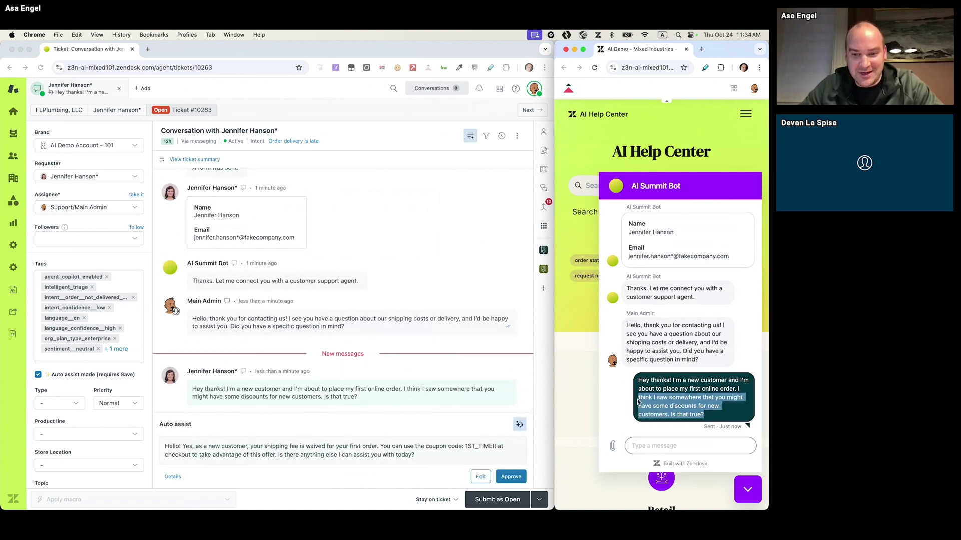
Approve the auto-assist reply offering coupon code 1ST_TIMER.
click(373, 450)
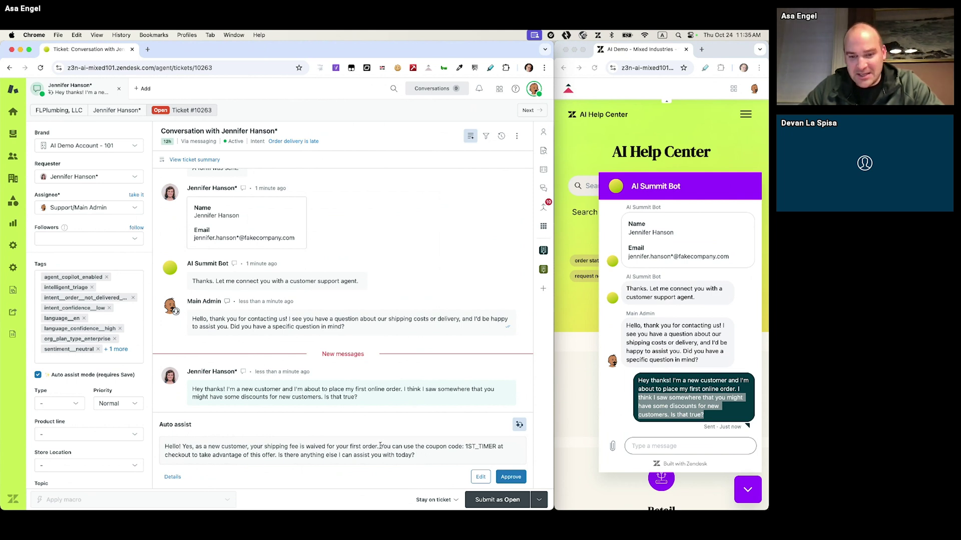
drag(381, 446, 497, 446)
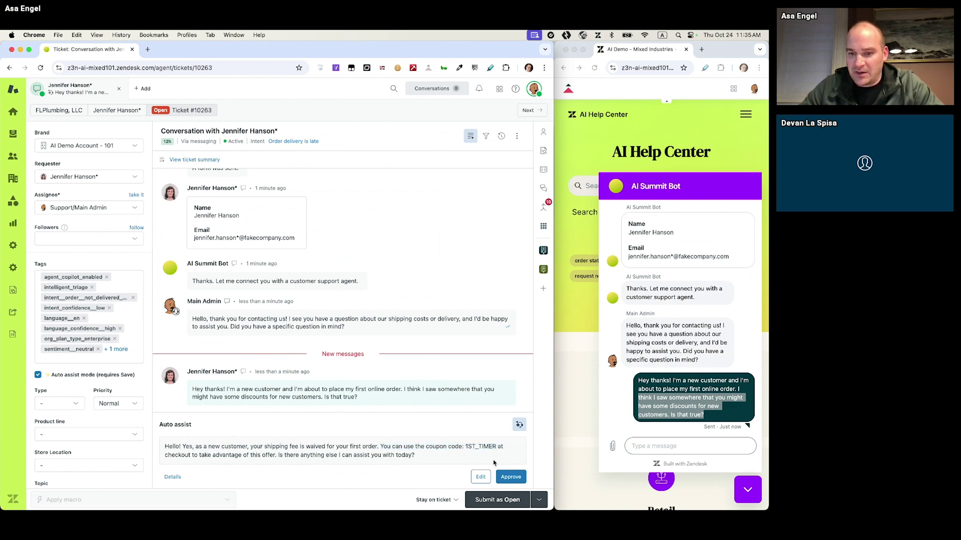
click(511, 476)
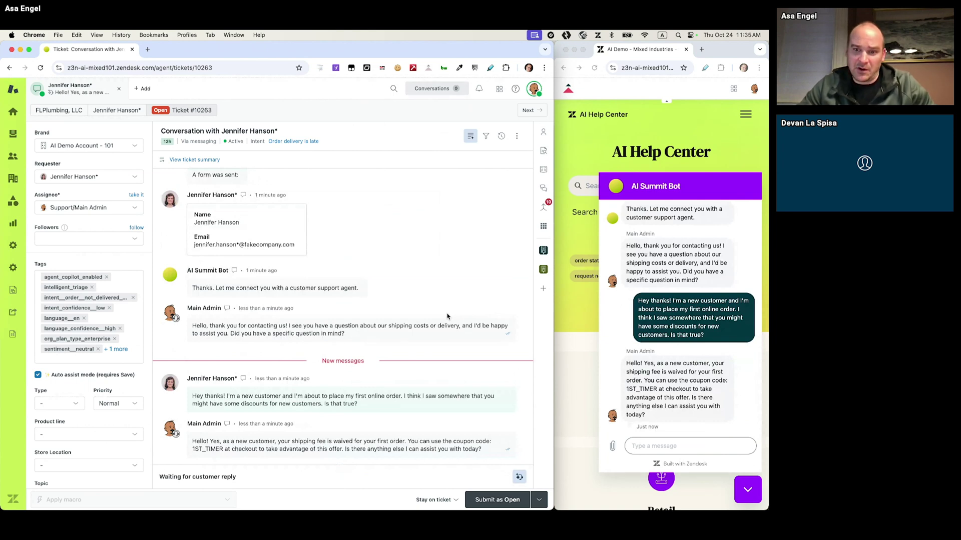
key(ctrl+Right)
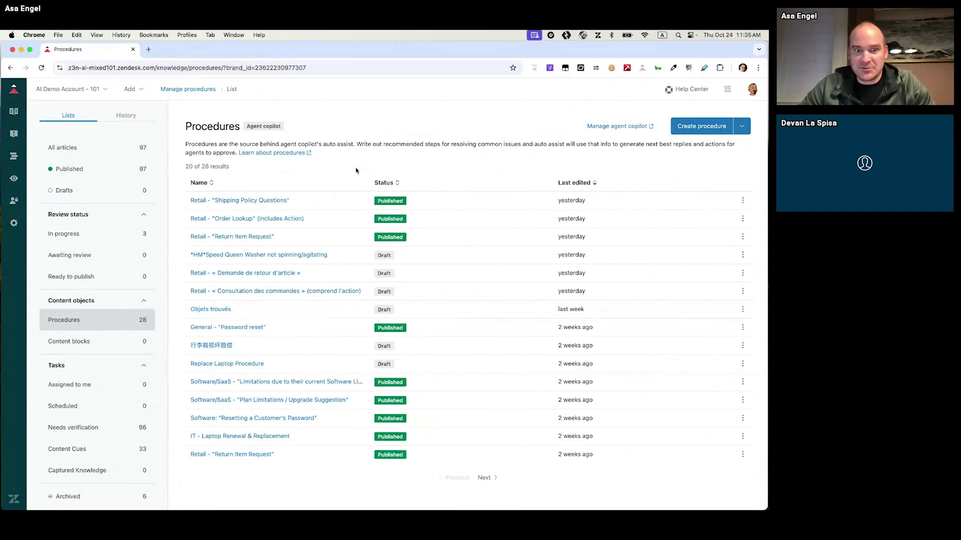
Review Retail - "Shipping Policy Questions", highlighting the greeting step, shipping costs and free first-order shipping note.
click(252, 201)
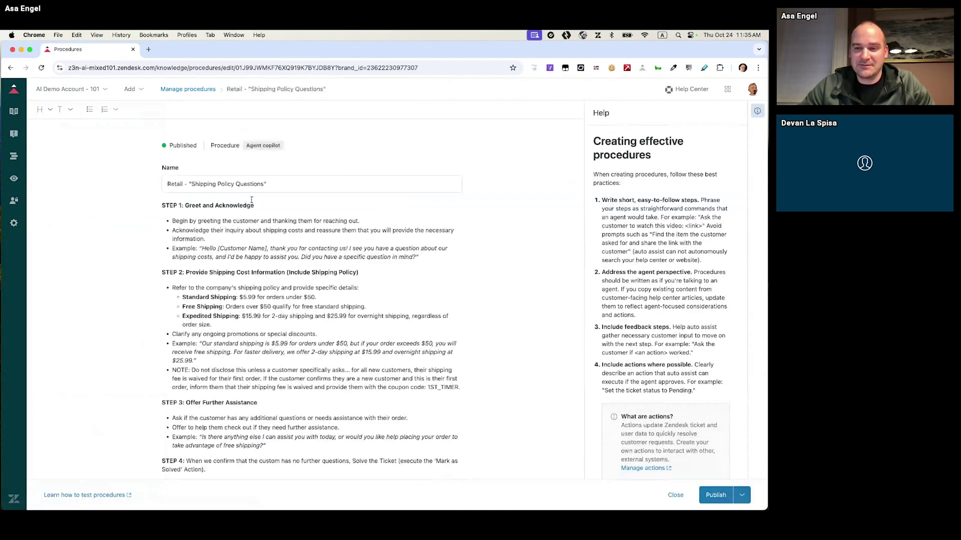
click(199, 90)
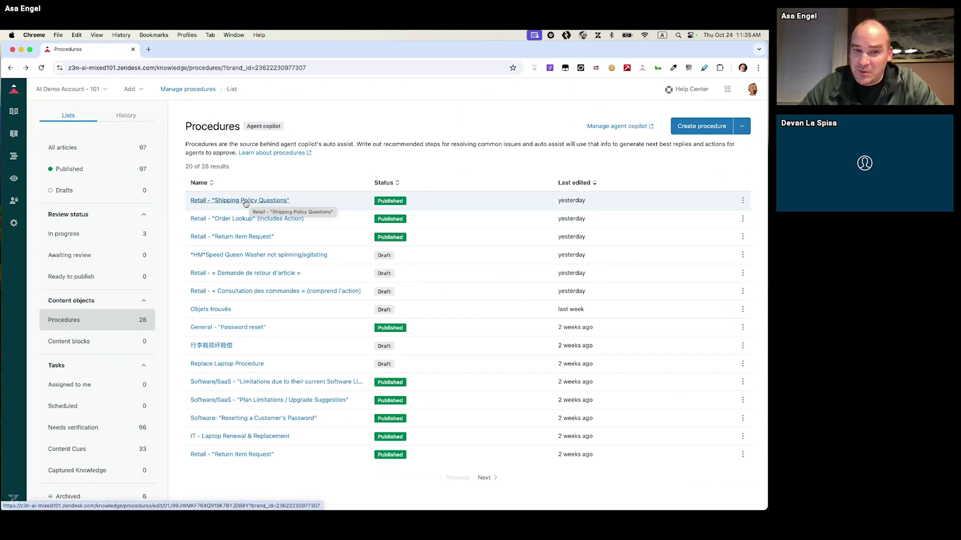
click(246, 202)
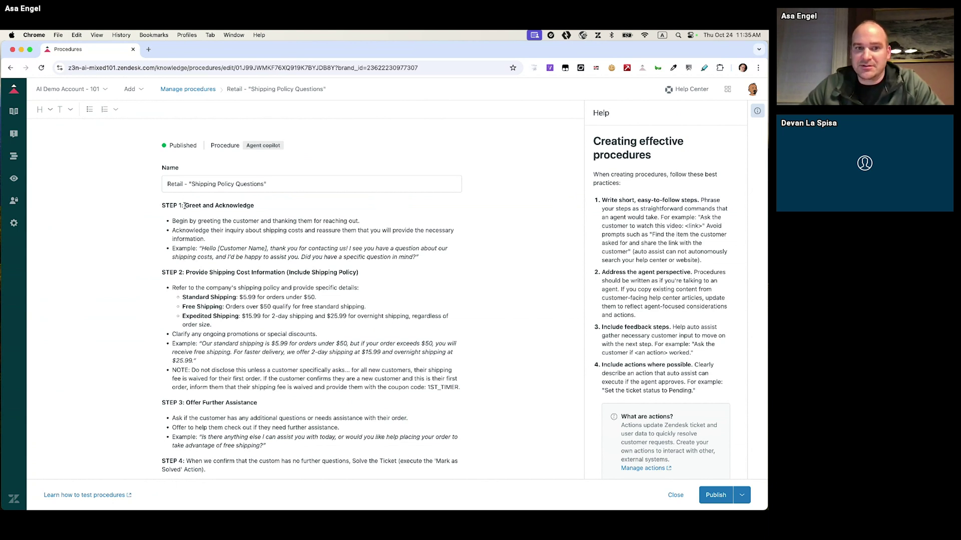
drag(184, 206, 249, 206)
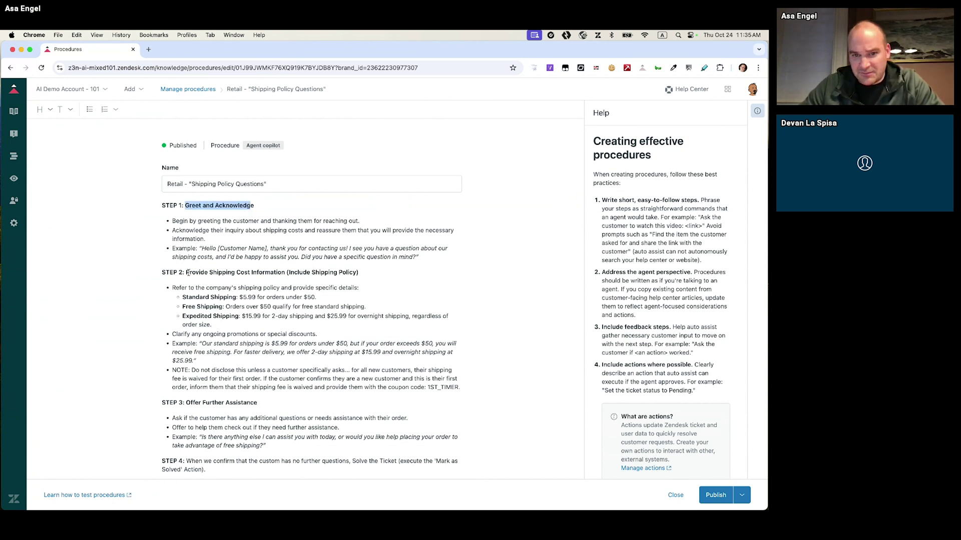
drag(217, 325, 171, 289)
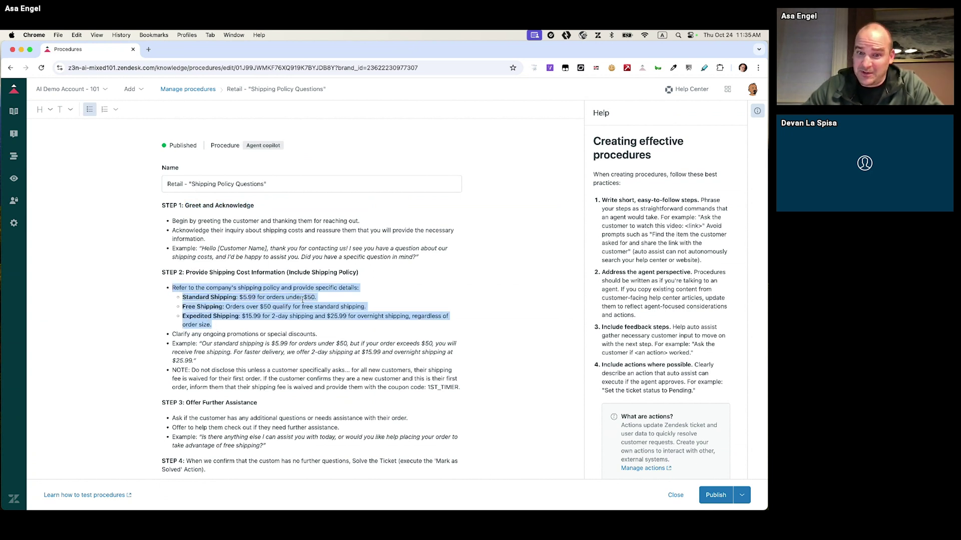
drag(461, 389, 167, 373)
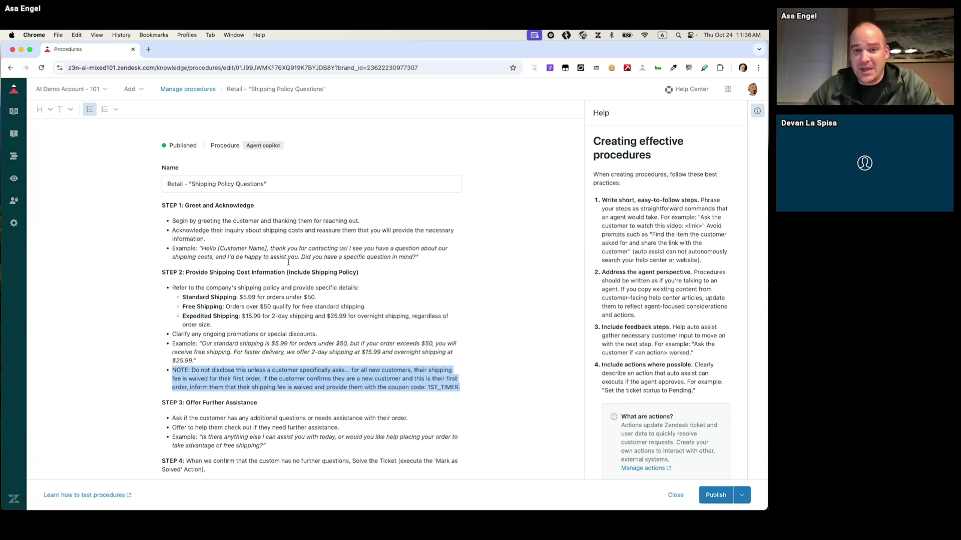
key(ctrl+Right)
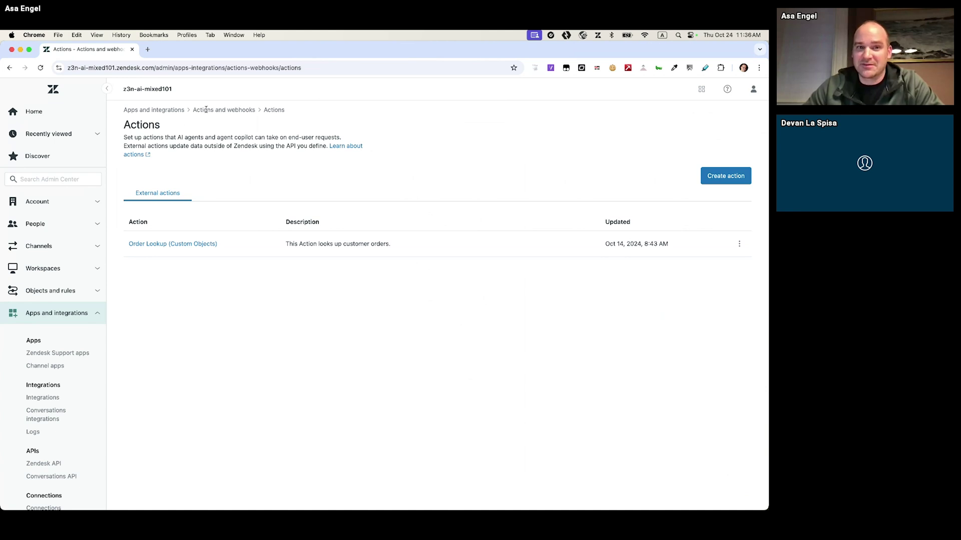
Open the Order Lookup (Custom Objects) action and inspect its endpoint URL.
scroll(82, 266, down, 5)
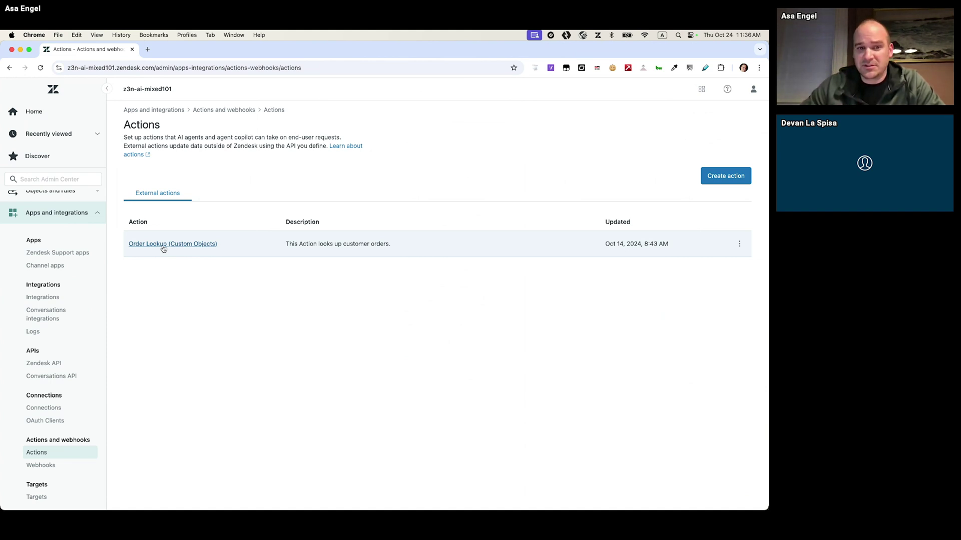
click(163, 245)
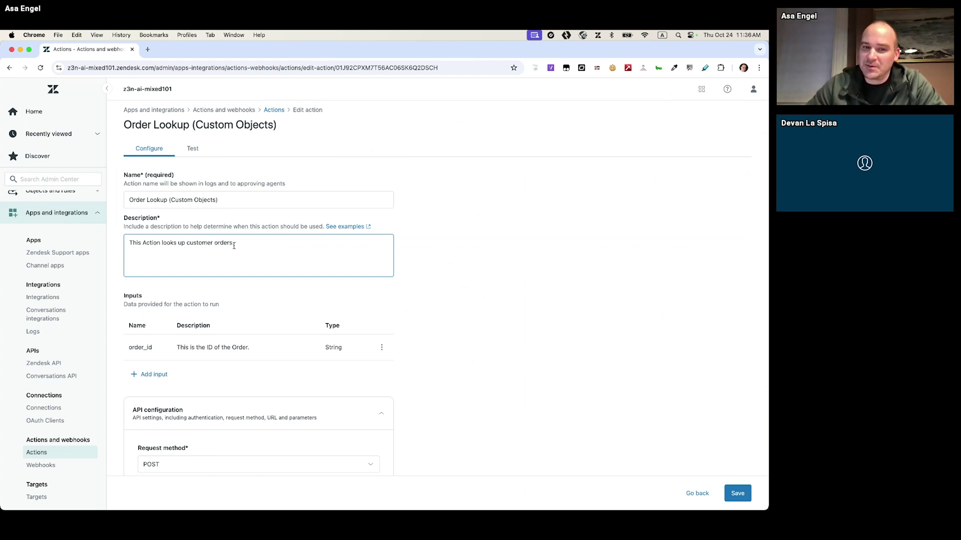
scroll(247, 242, down, 2)
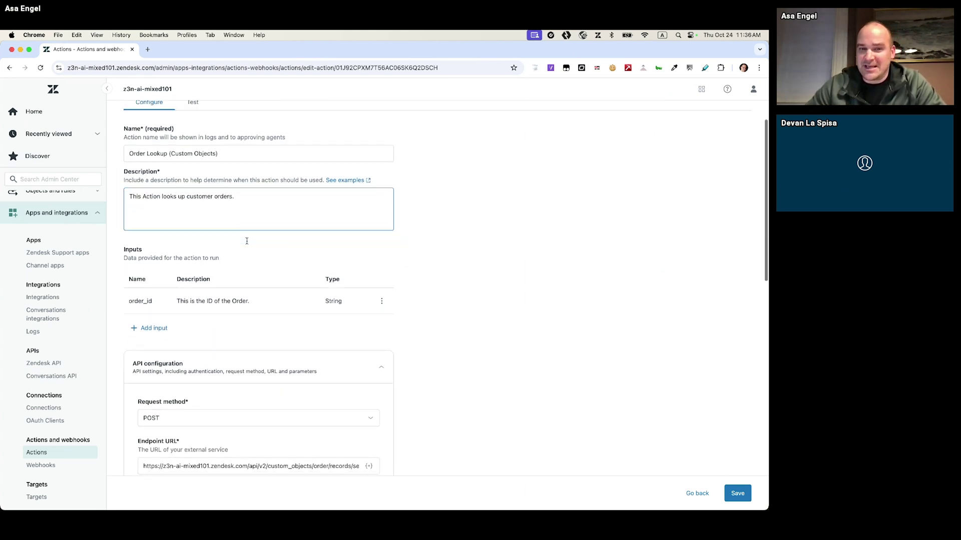
scroll(246, 244, down, 5)
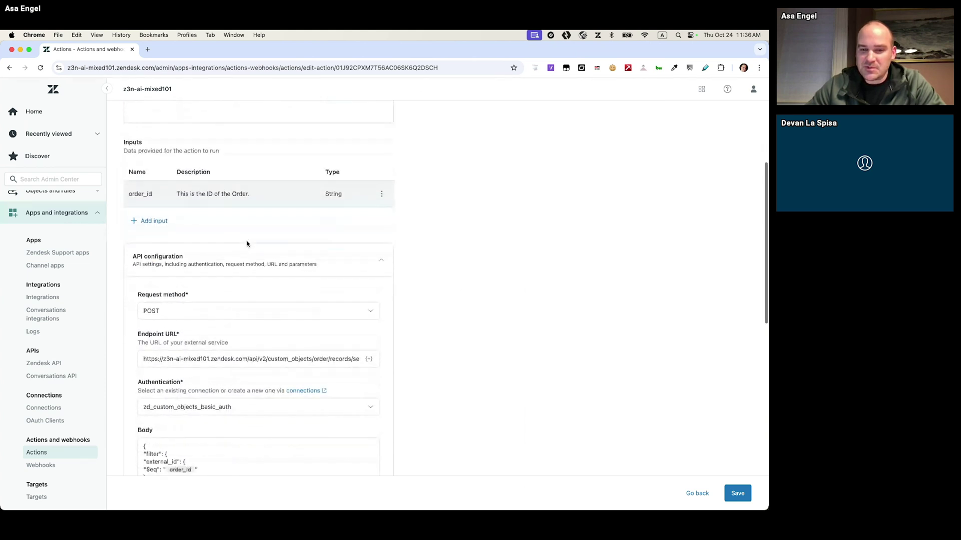
scroll(247, 243, down, 3)
click(243, 243)
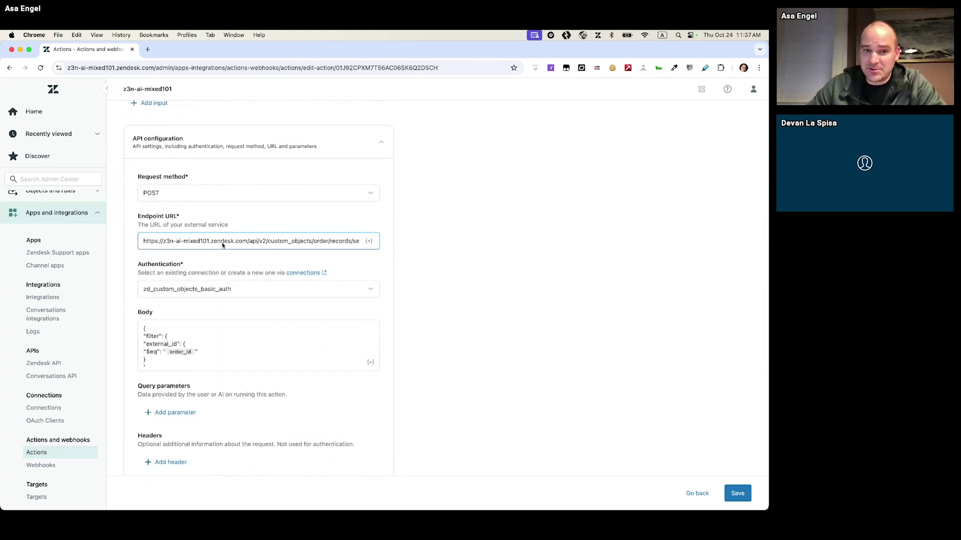
click(219, 244)
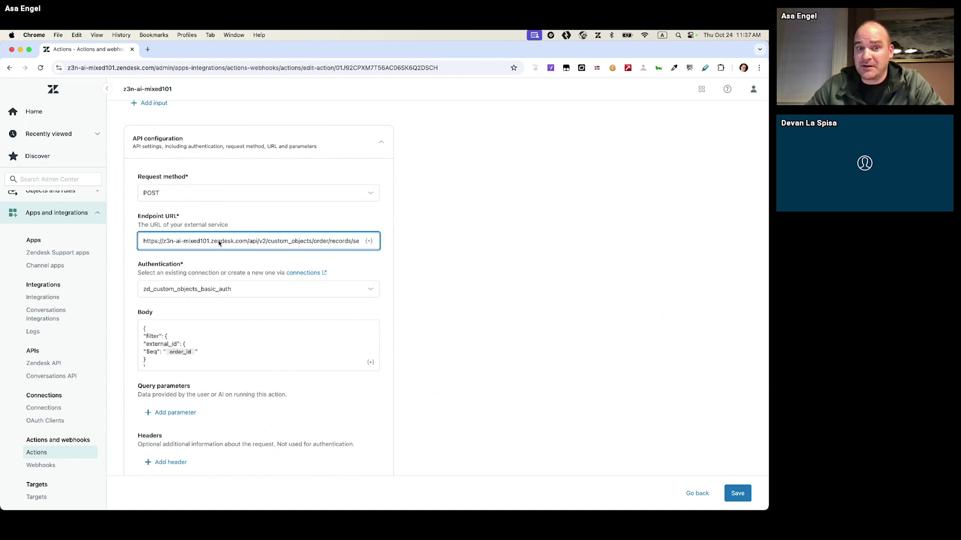
Review the API configuration, select the full endpoint URL, then open the Procedures list.
scroll(213, 240, up, 3)
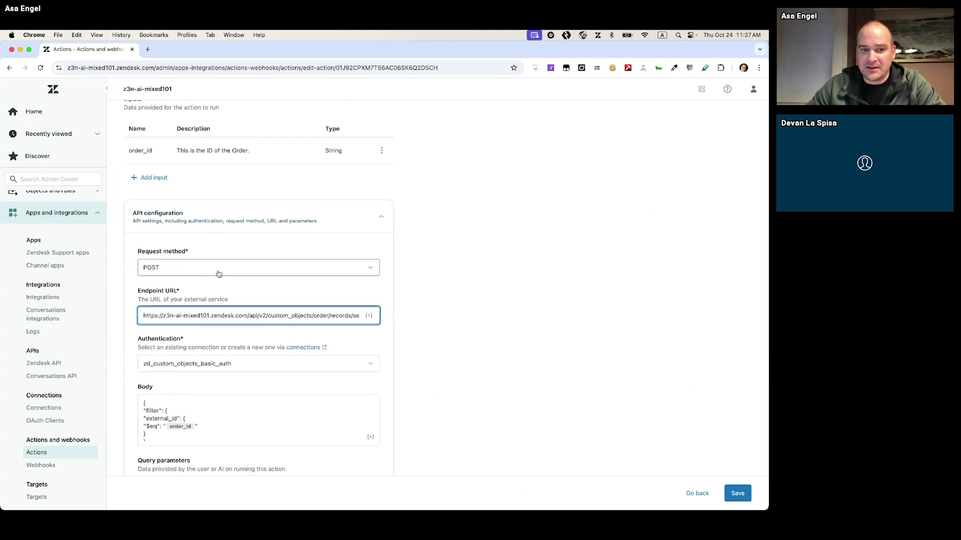
scroll(217, 274, down, 1)
scroll(219, 273, down, 1)
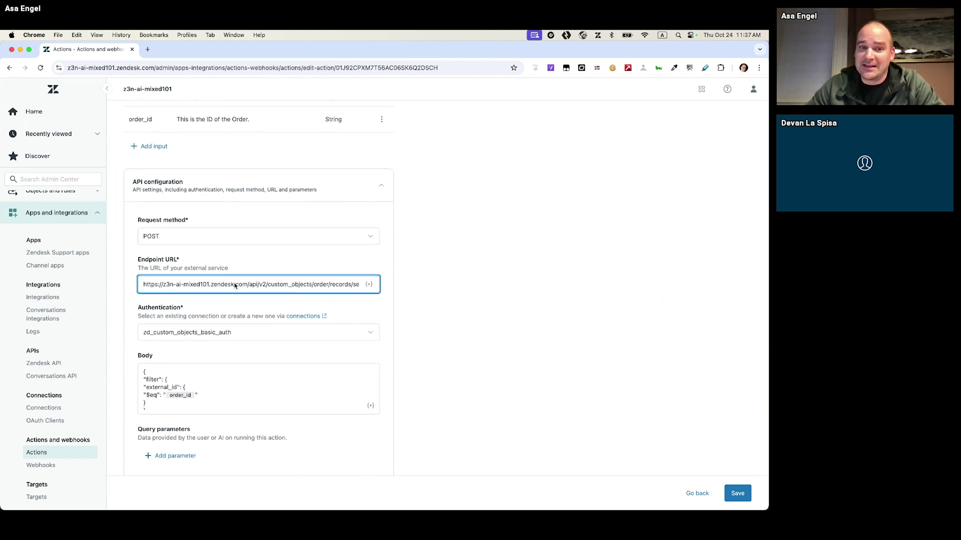
scroll(235, 286, down, 10)
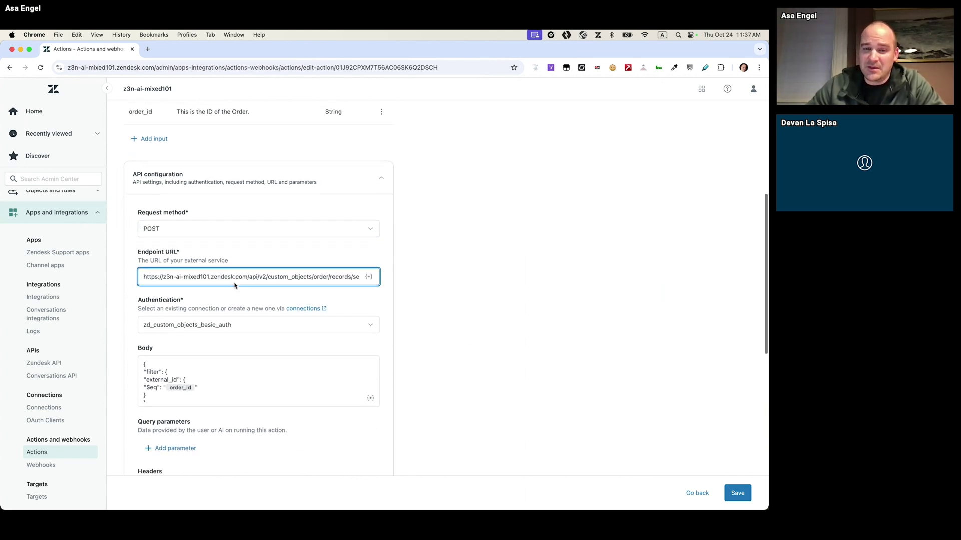
scroll(235, 286, down, 4)
scroll(232, 338, up, 11)
scroll(231, 342, up, 4)
click(211, 288)
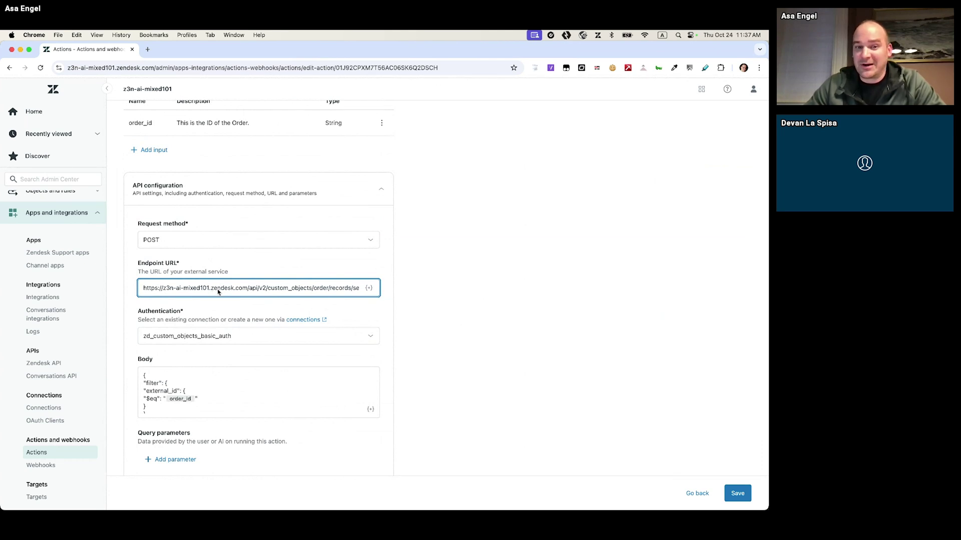
key(super+a)
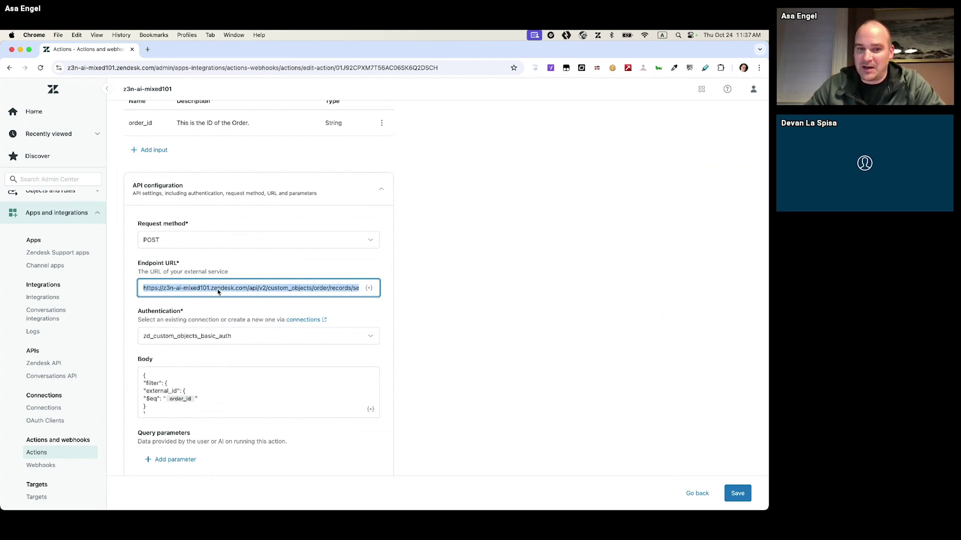
scroll(218, 292, up, 10)
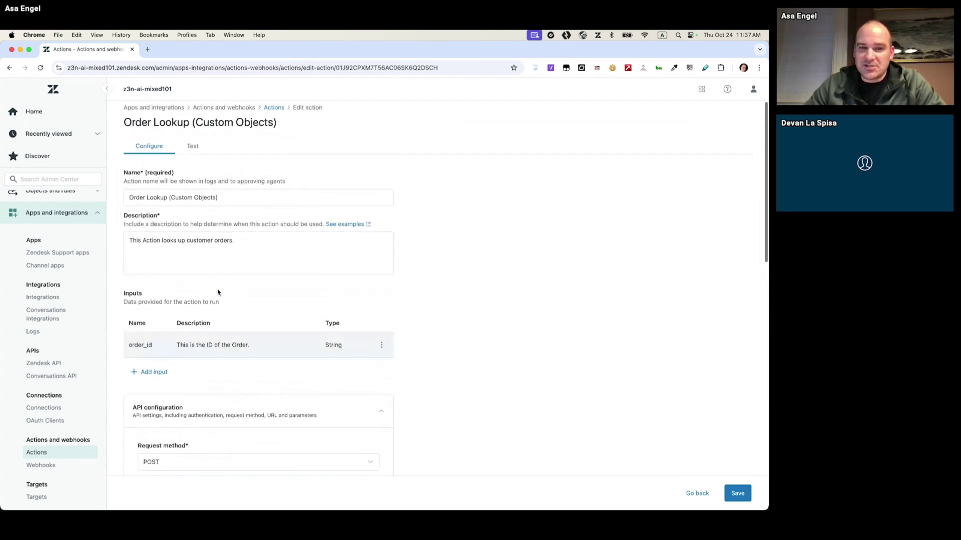
key(ctrl+Left)
click(191, 90)
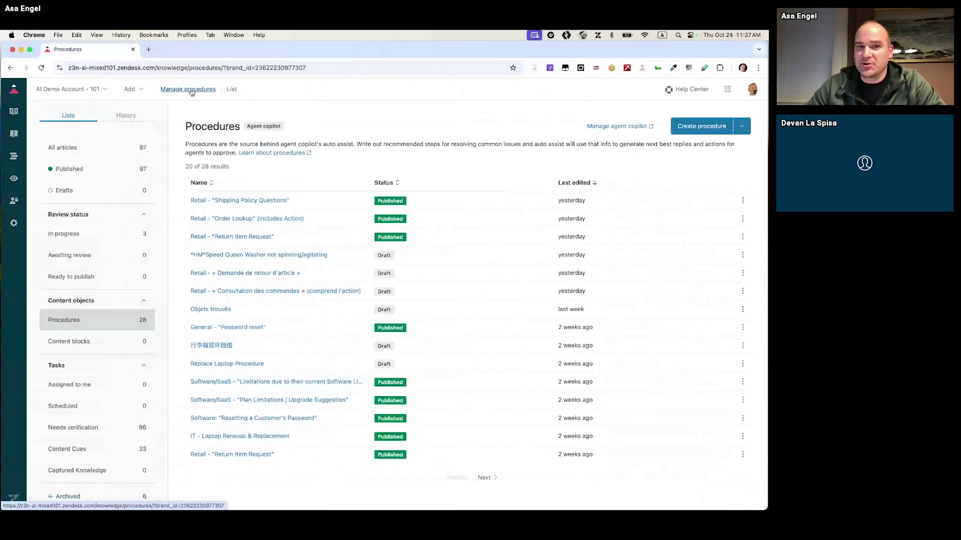
click(244, 219)
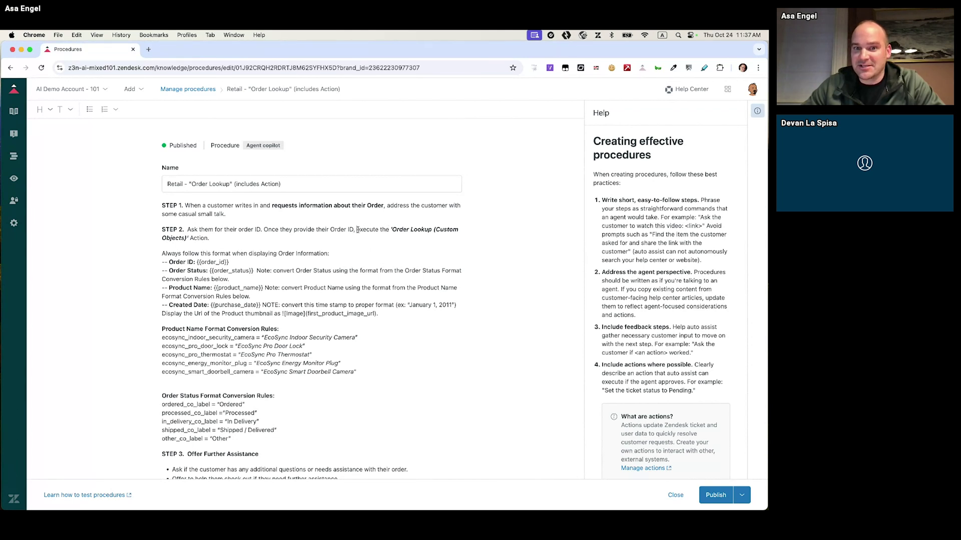
drag(357, 229, 402, 236)
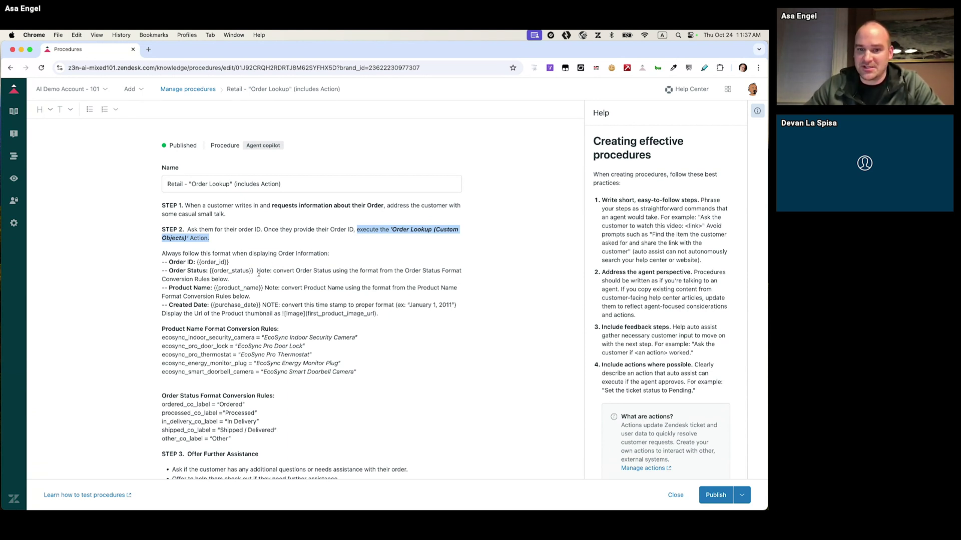
drag(263, 304, 456, 303)
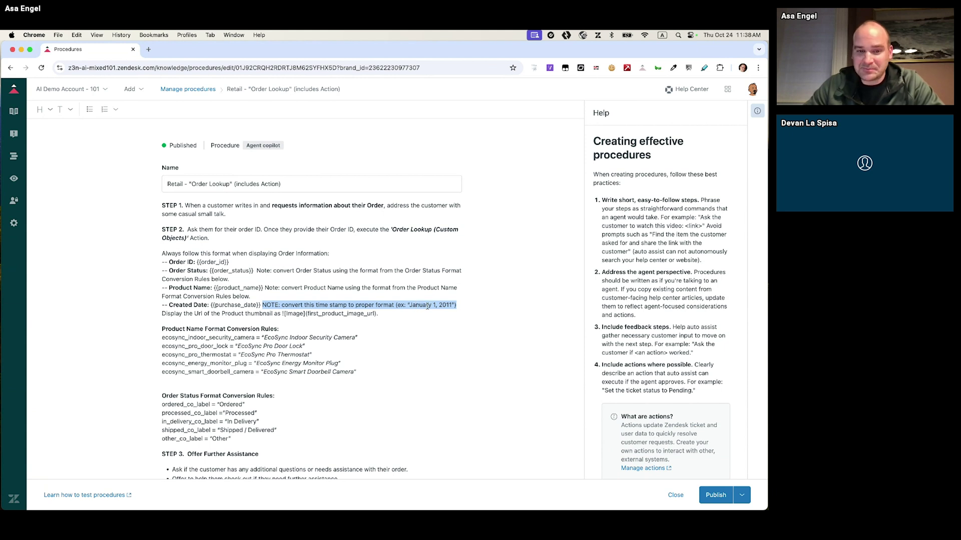
scroll(300, 307, down, 1)
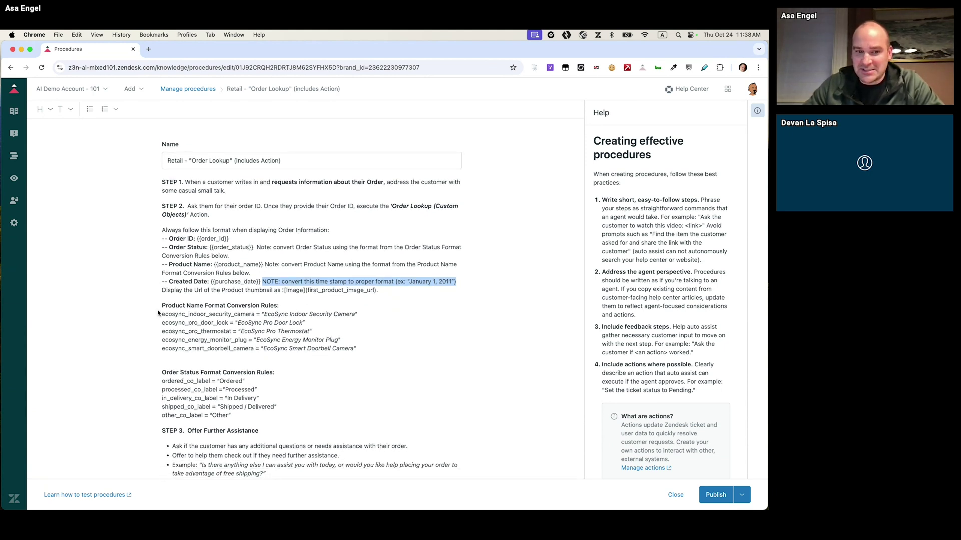
drag(158, 313, 370, 312)
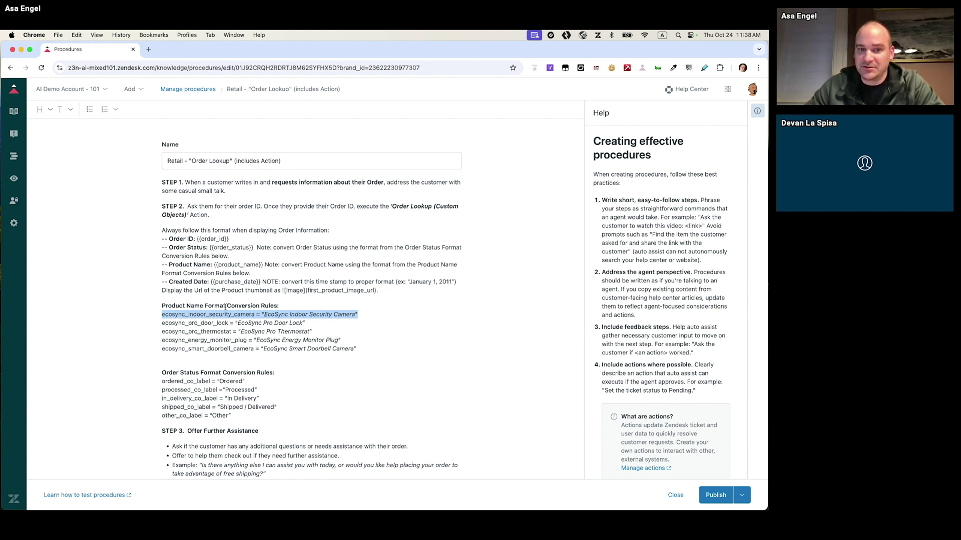
drag(306, 324, 179, 312)
click(347, 350)
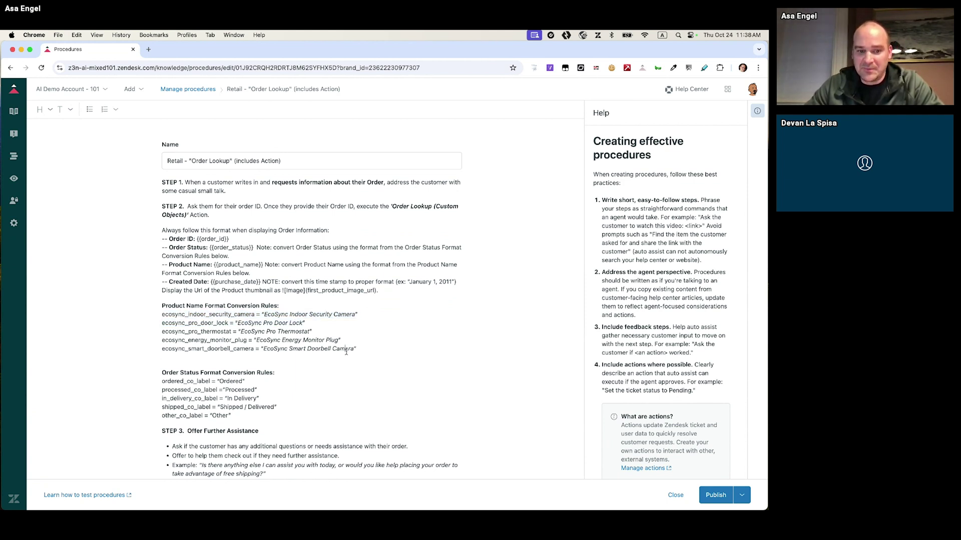
key(super+bracketleft)
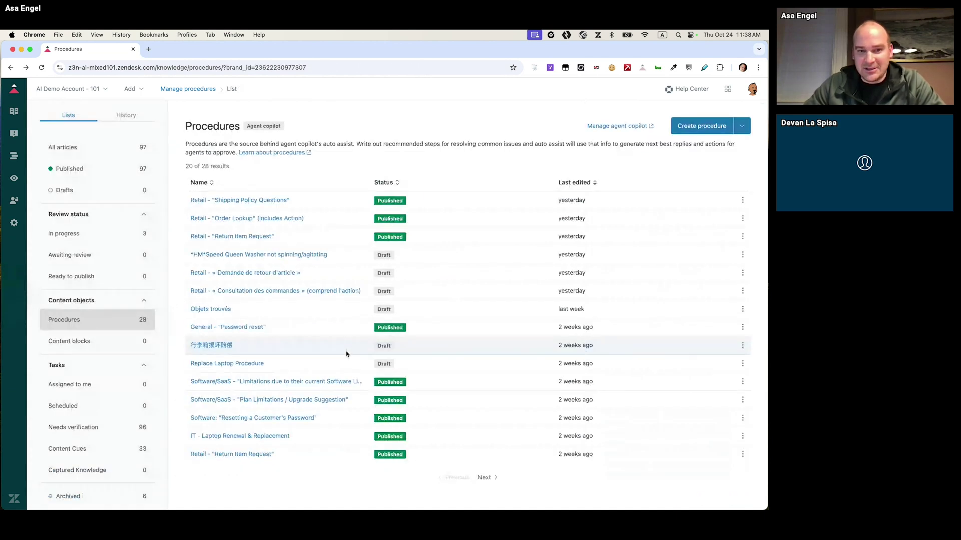
As the customer, send 'hey there can you look up my order details?' in the widget.
key(ctrl+Right)
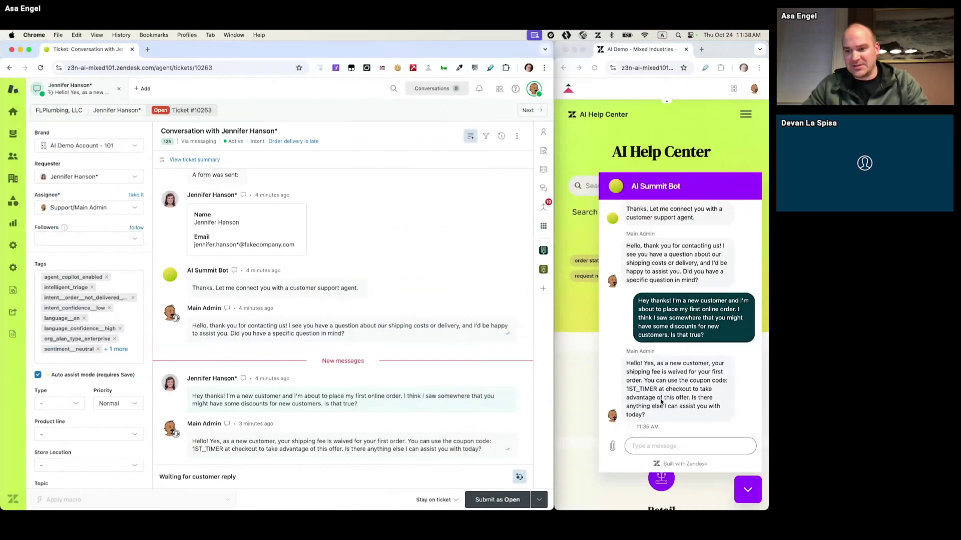
click(649, 446)
text(hey there )
text(can you look)
text( up my order d)
text(eti)
text(a)
key(BackSpace)
key(BackSpace)
text(ails?)
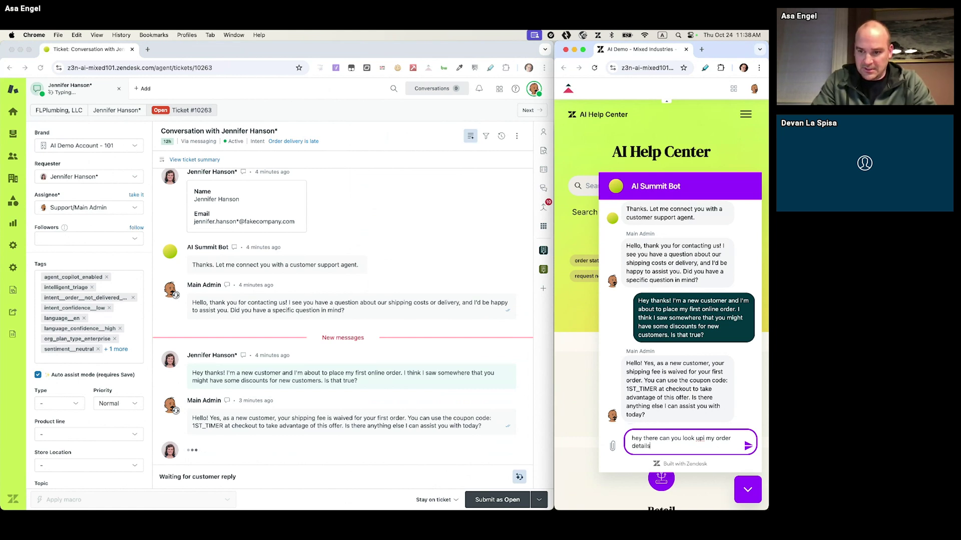
key(Return)
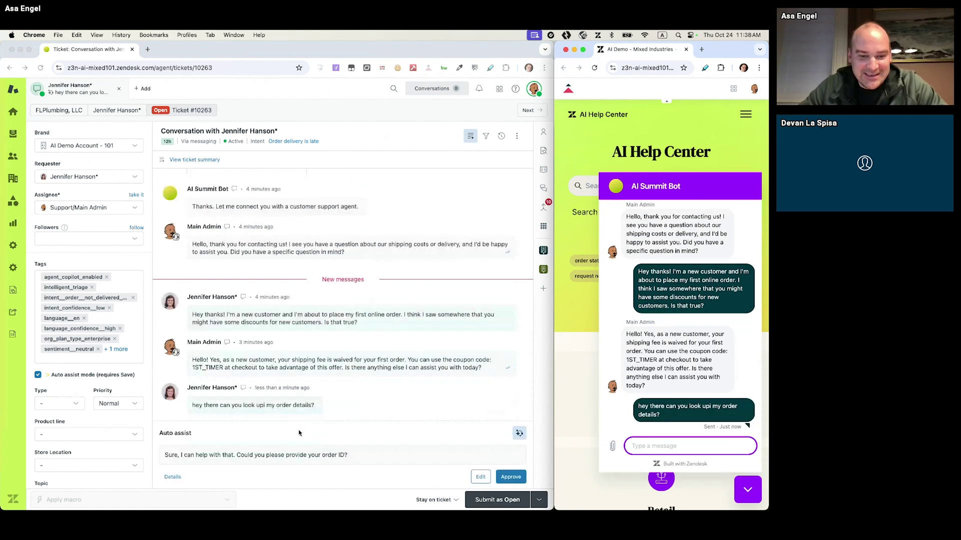
Approve the reply asking for the order ID, then answer 111 as the customer.
click(363, 460)
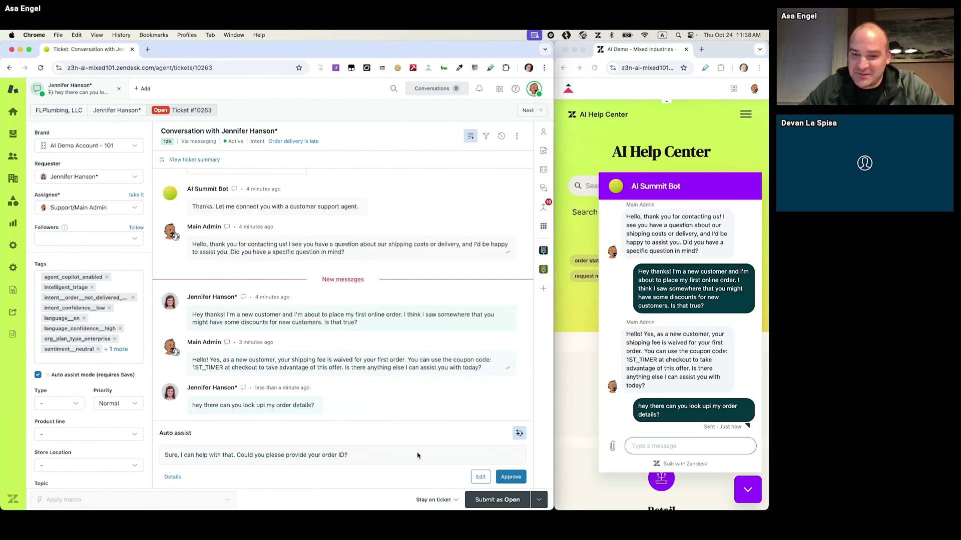
click(508, 478)
click(645, 447)
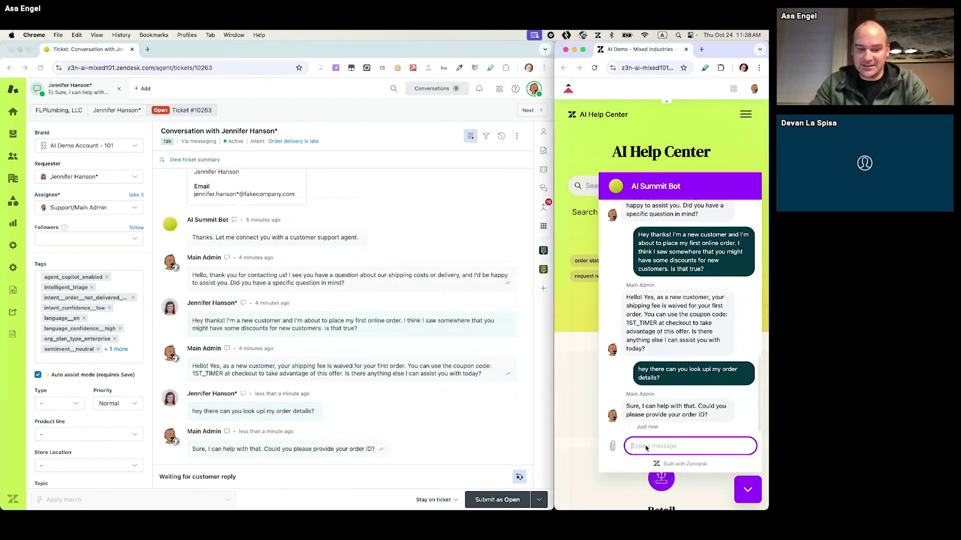
text(111)
key(Return)
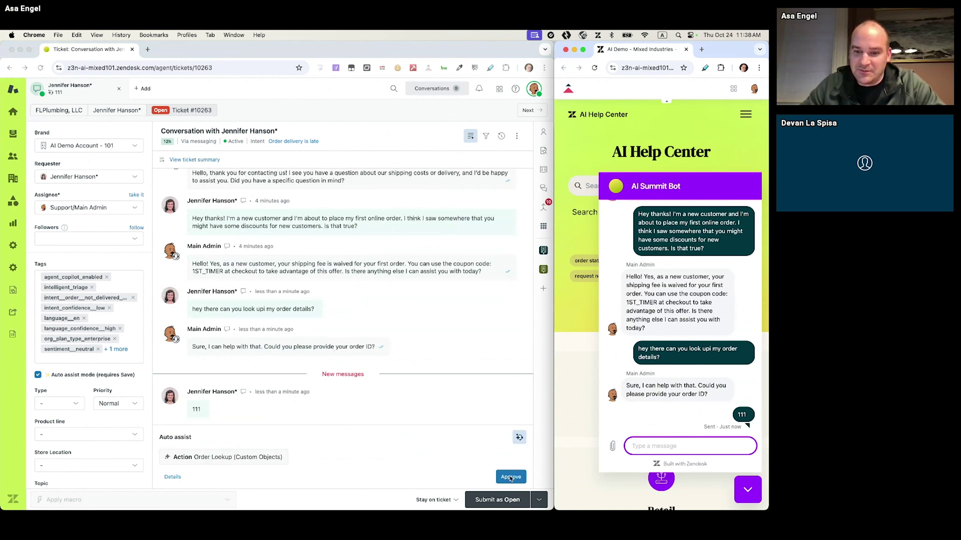
Approve the Order Lookup (Custom Objects) action for order 111.
click(506, 478)
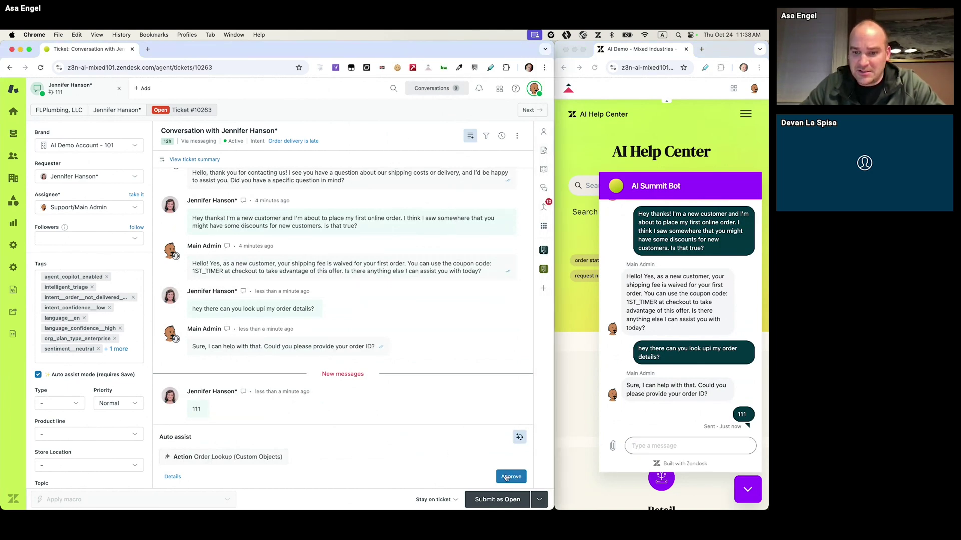
click(510, 477)
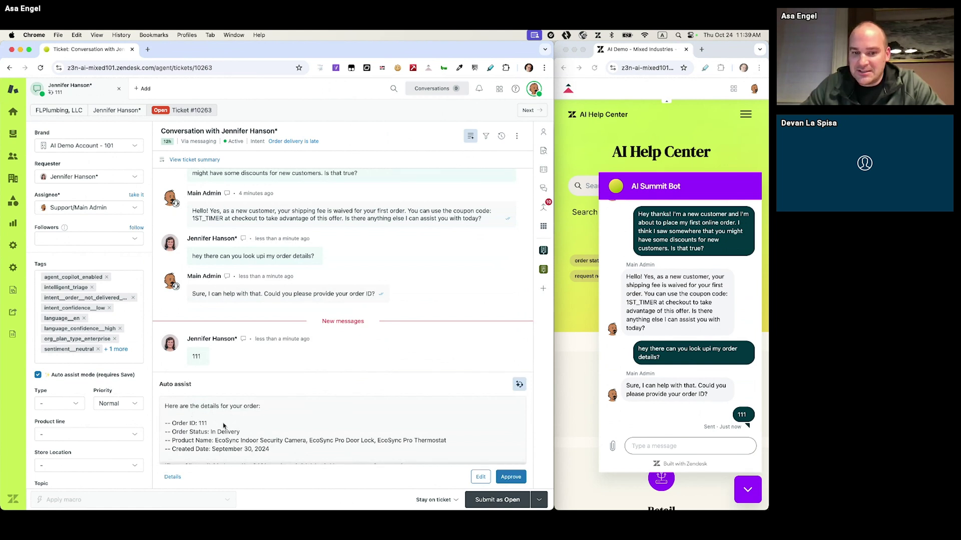
scroll(223, 426, down, 1)
Review the order 111 details (In Delivery, three EcoSync products) and approve sending the reply.
drag(270, 439, 160, 418)
click(296, 425)
scroll(296, 425, down, 1)
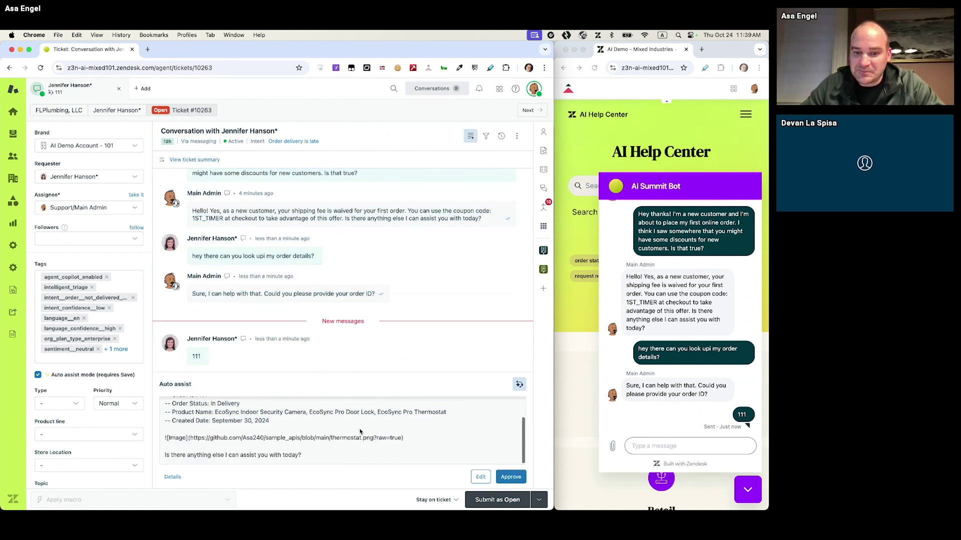
click(510, 477)
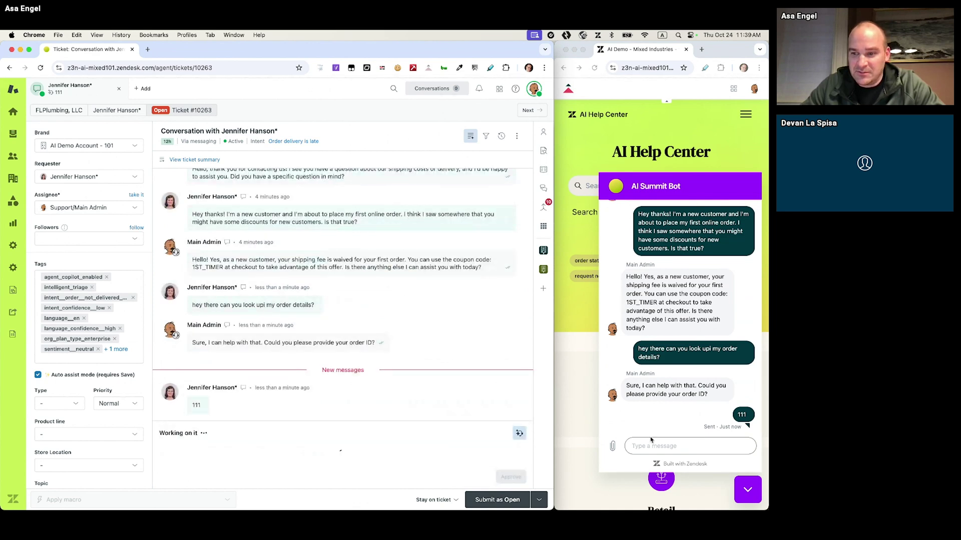